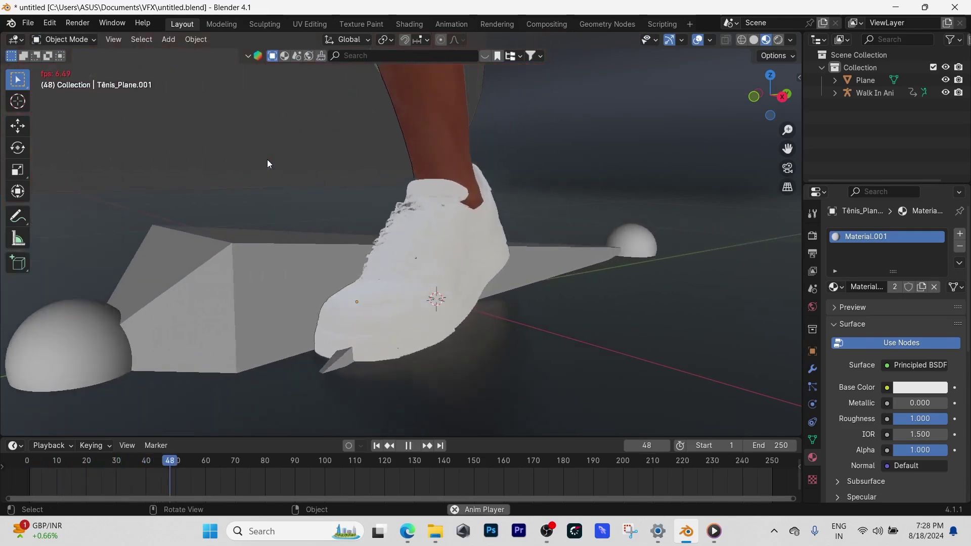
Rewind the character's walk animation to frame 1 to replay the white shoe preview
key(shift+Left)
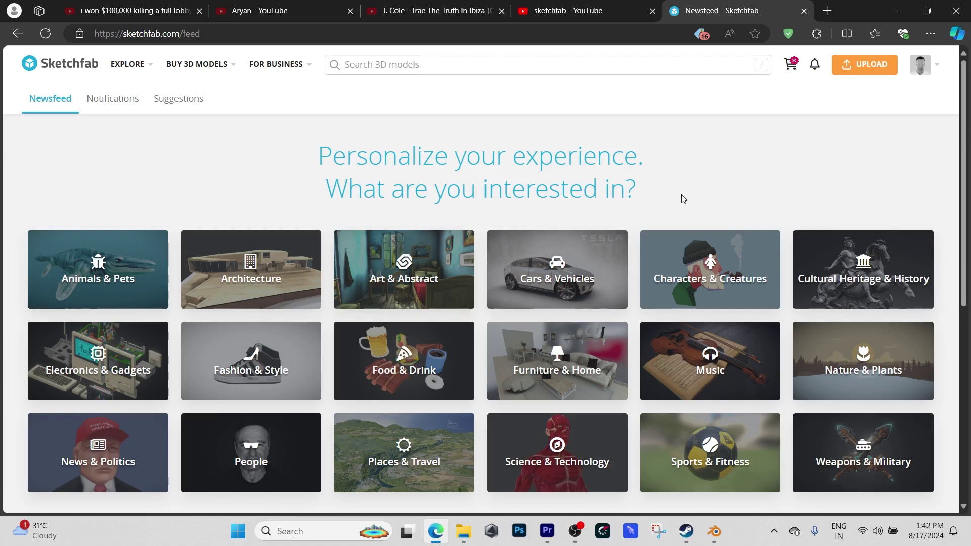
Search Sketchfab for 'nike' and filter to downloadable models only
click(529, 65)
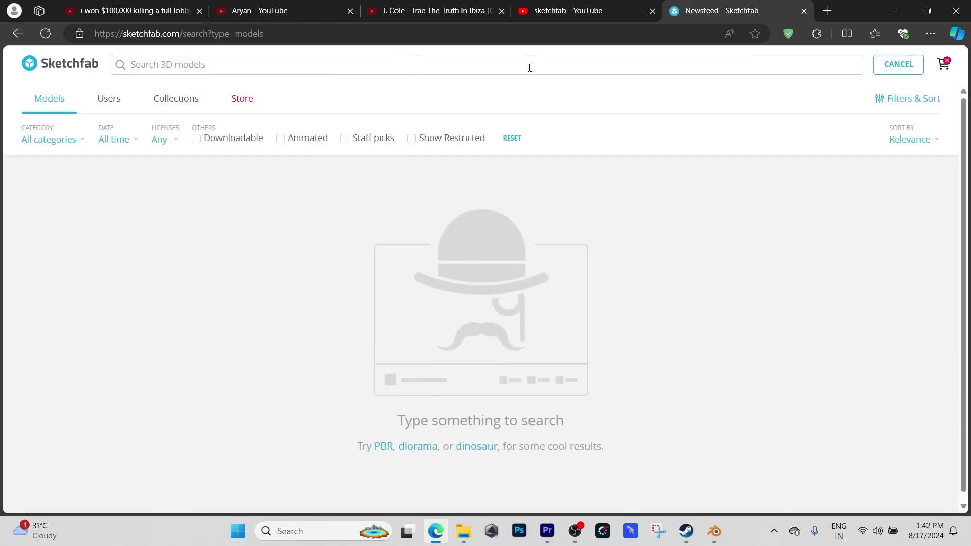
text(nike)
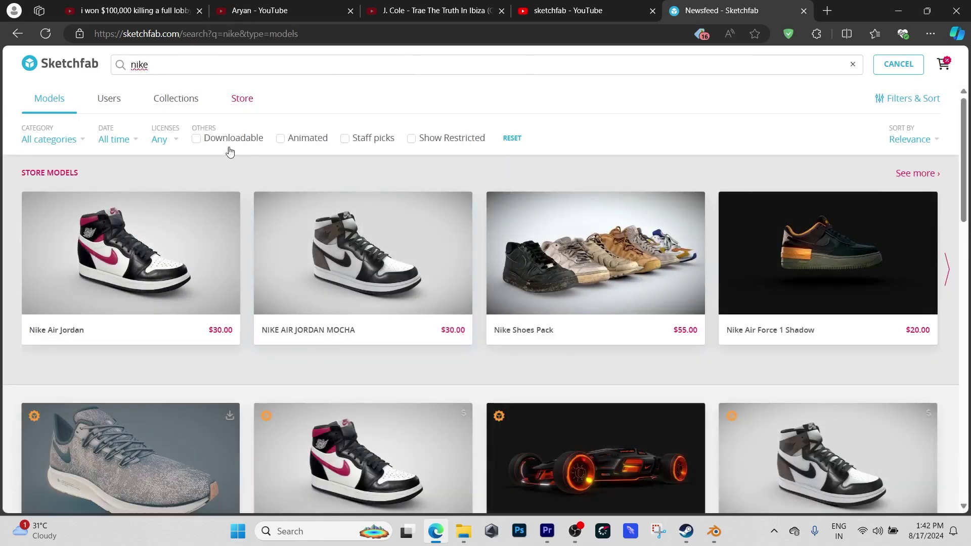
click(231, 141)
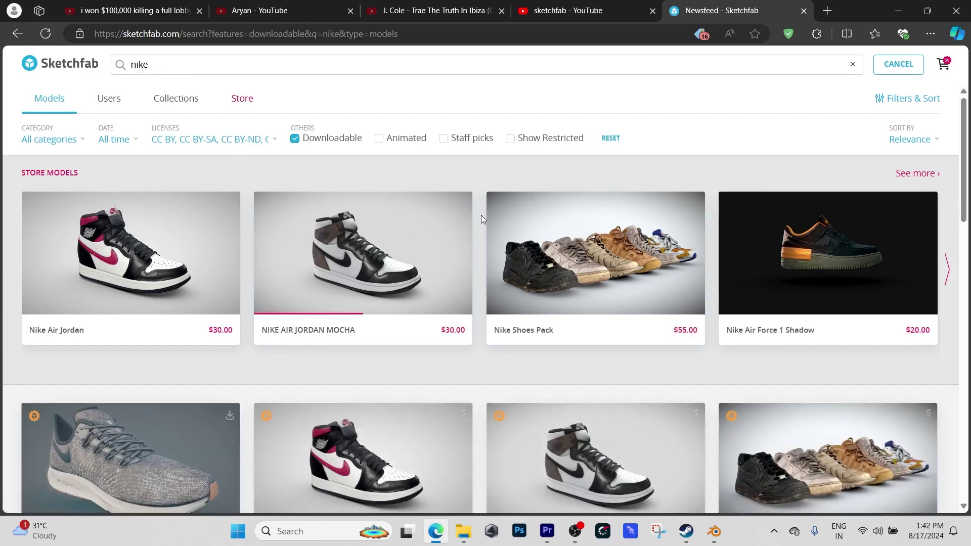
Scroll the results and open the plain white Nike Shoes model
scroll(481, 214, down, 2)
scroll(482, 215, down, 3)
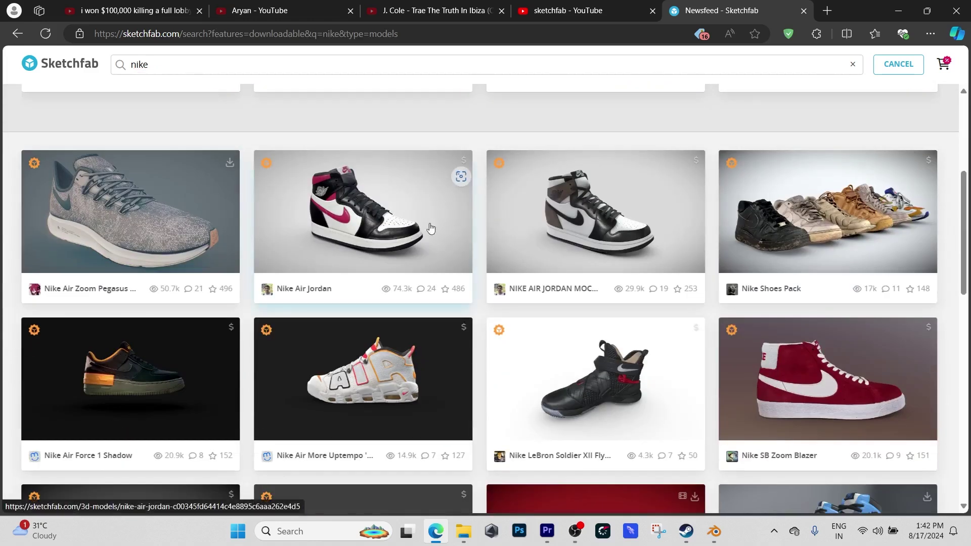
scroll(529, 262, down, 9)
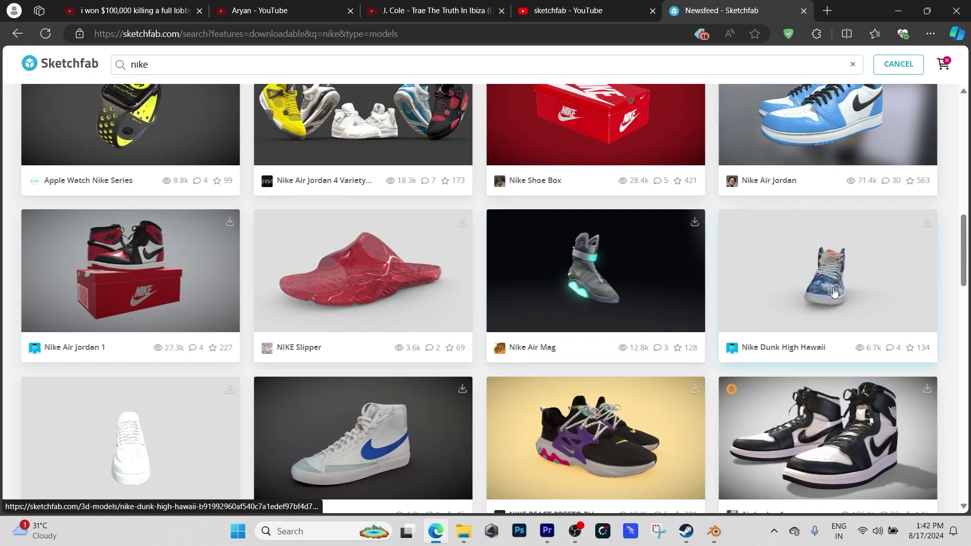
scroll(480, 306, down, 4)
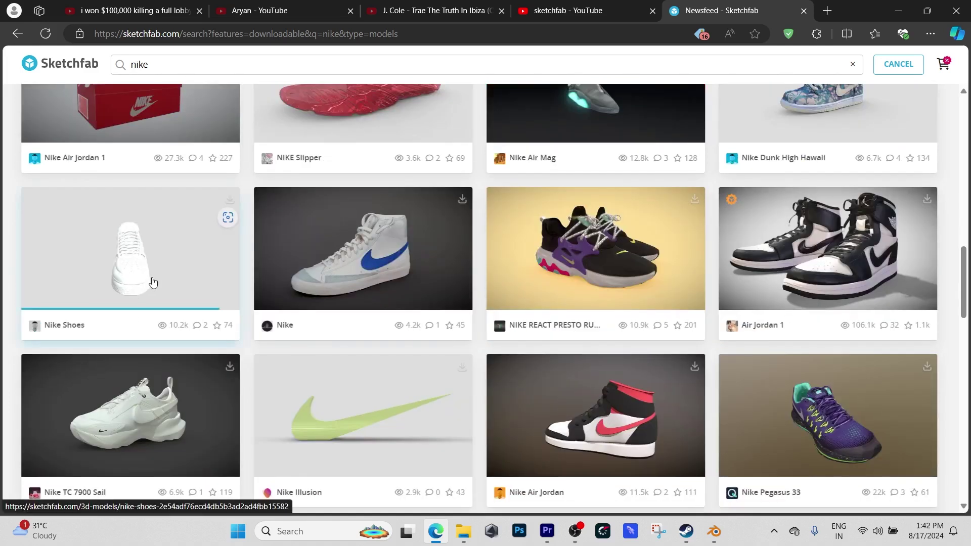
click(128, 246)
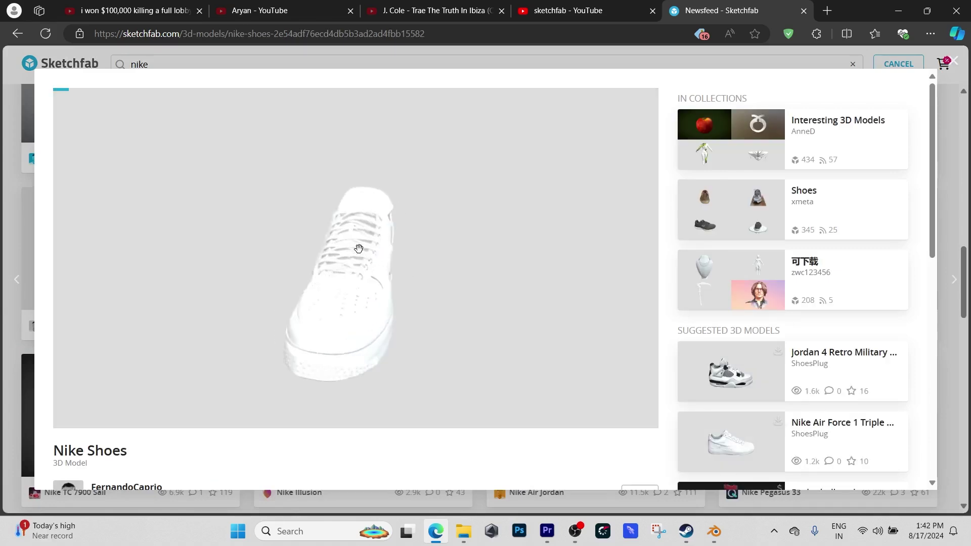
Orbit the Nike Shoes preview, then open its Download 3D Model dialog
drag(376, 305, 667, 255)
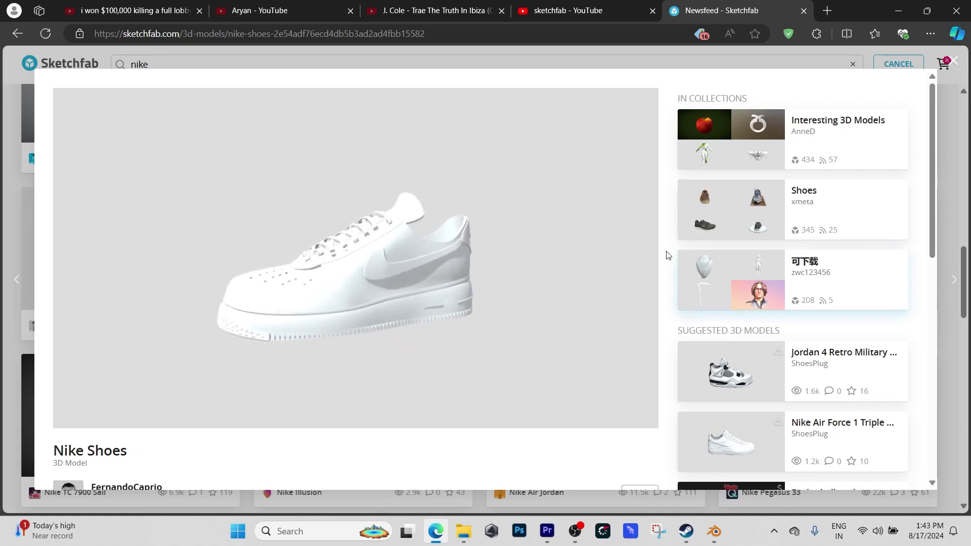
scroll(667, 257, down, 3)
click(122, 402)
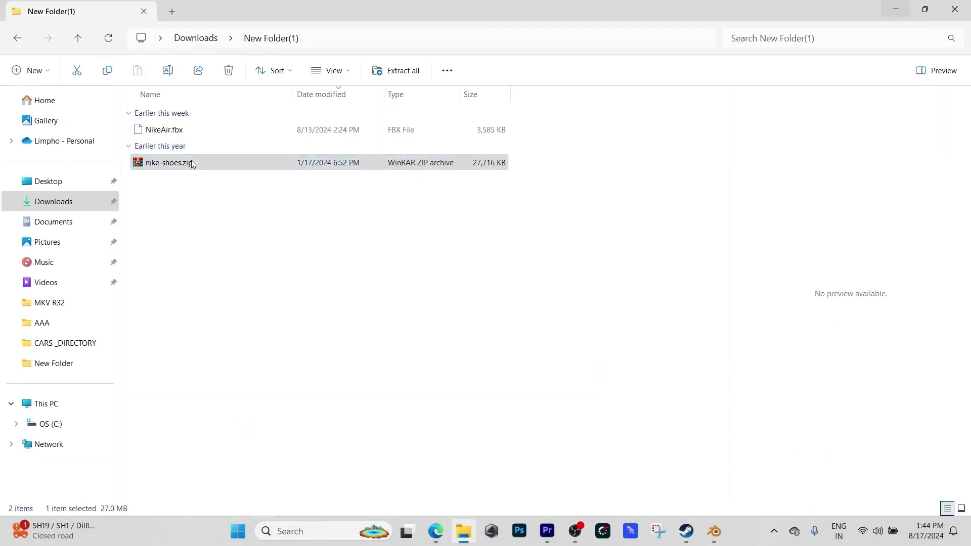
Extract nike-shoes.zip into a nike-shoes folder with WinRAR
right_click(191, 162)
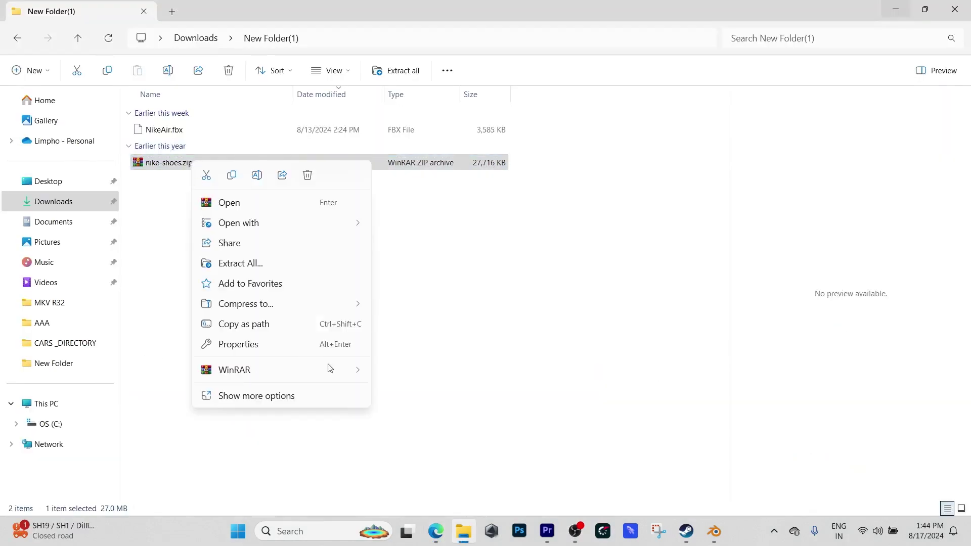
mouse_move(343, 371)
click(443, 413)
In nike-shoes\source, extract NikeShoes.zip here to get NikeShoes.obj, then return to Blender
double_click(177, 130)
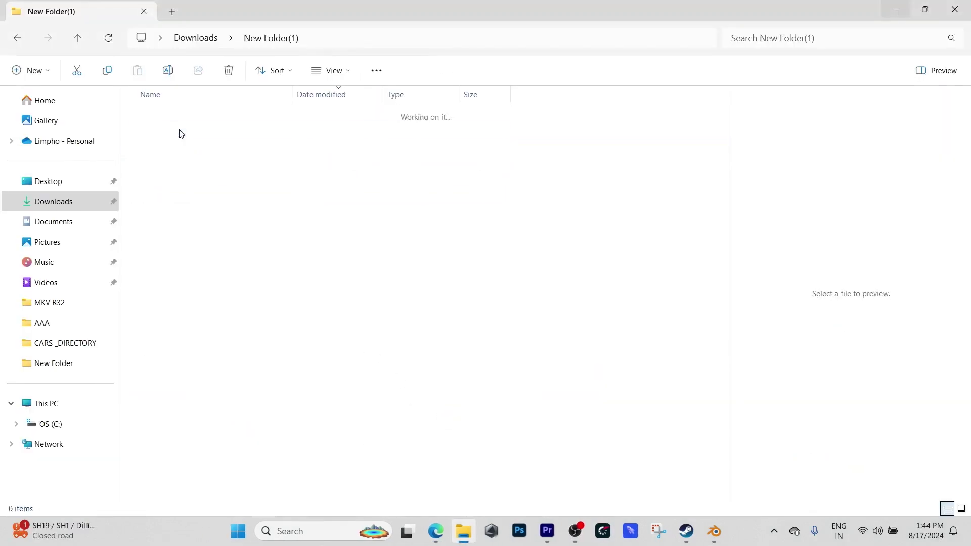
double_click(178, 130)
click(184, 132)
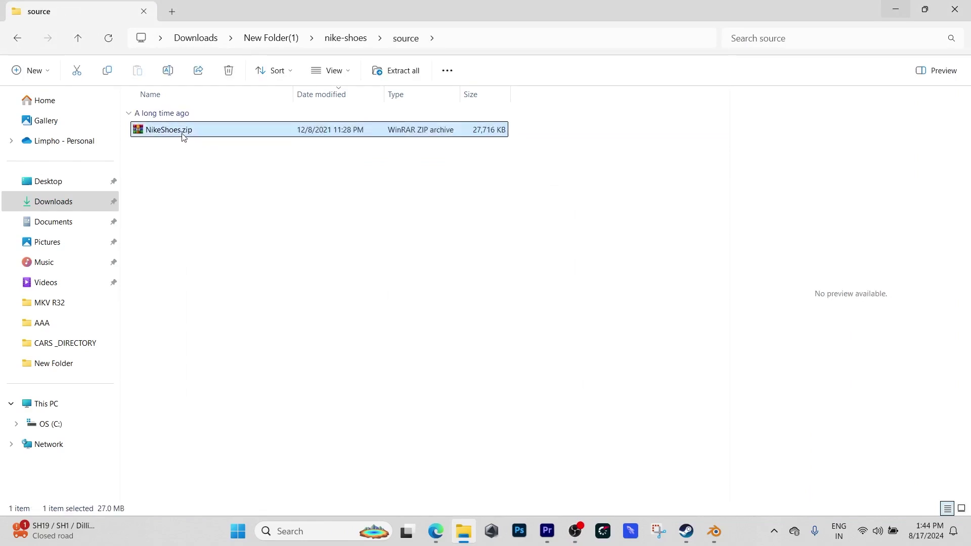
right_click(187, 134)
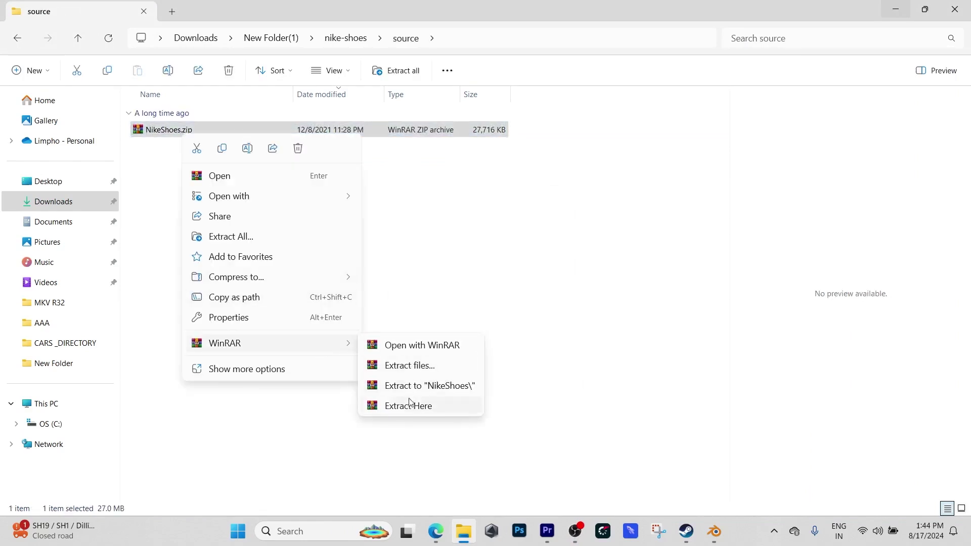
click(409, 403)
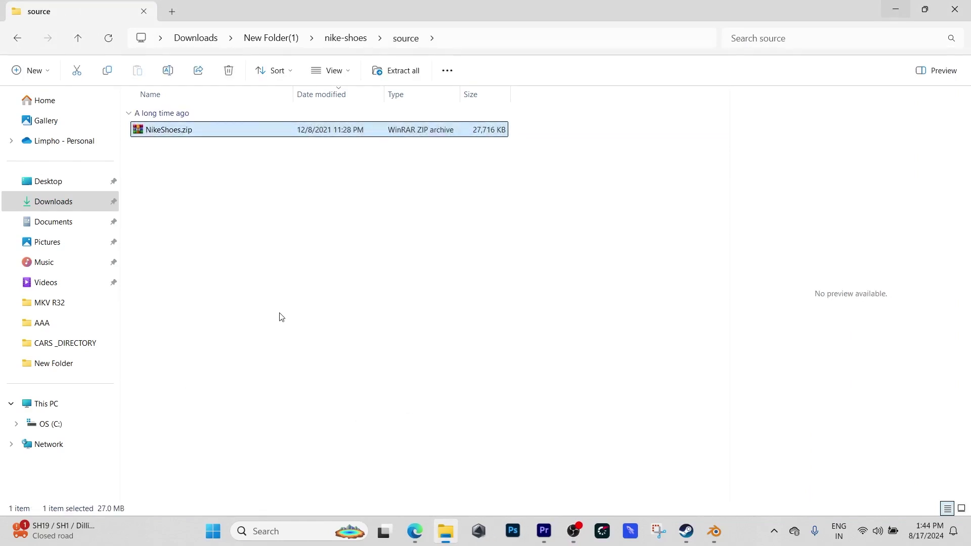
click(254, 244)
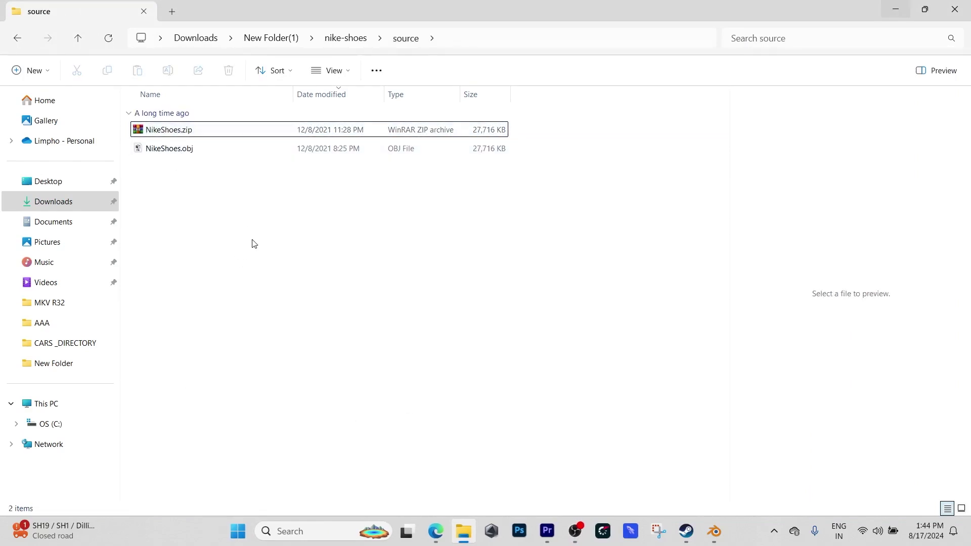
click(714, 529)
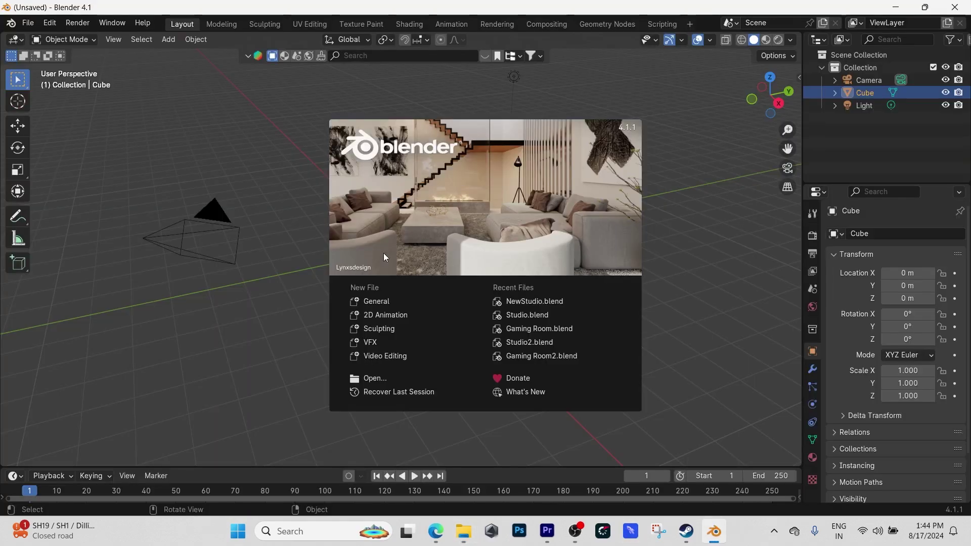
Delete the default cube, camera and light from the new scene
click(391, 300)
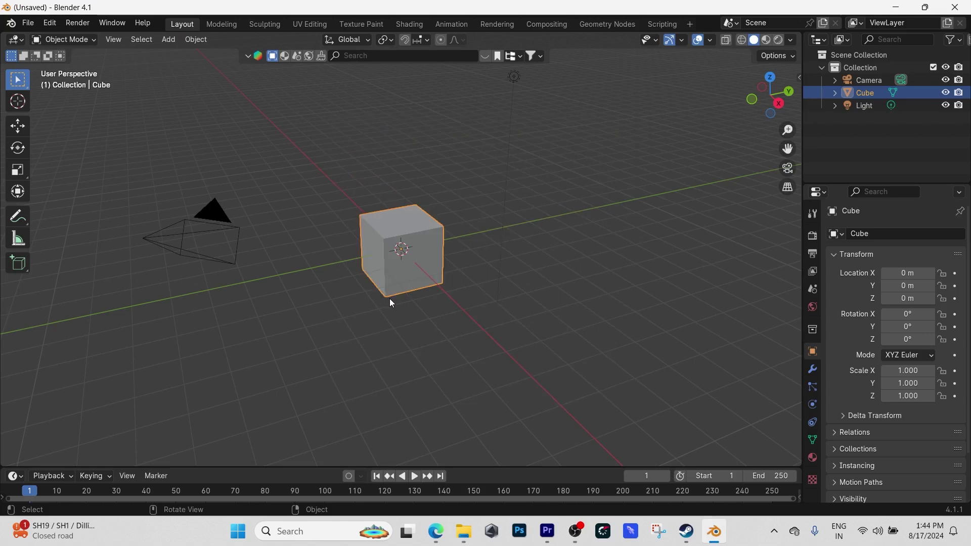
key(a)
key(x)
click(458, 349)
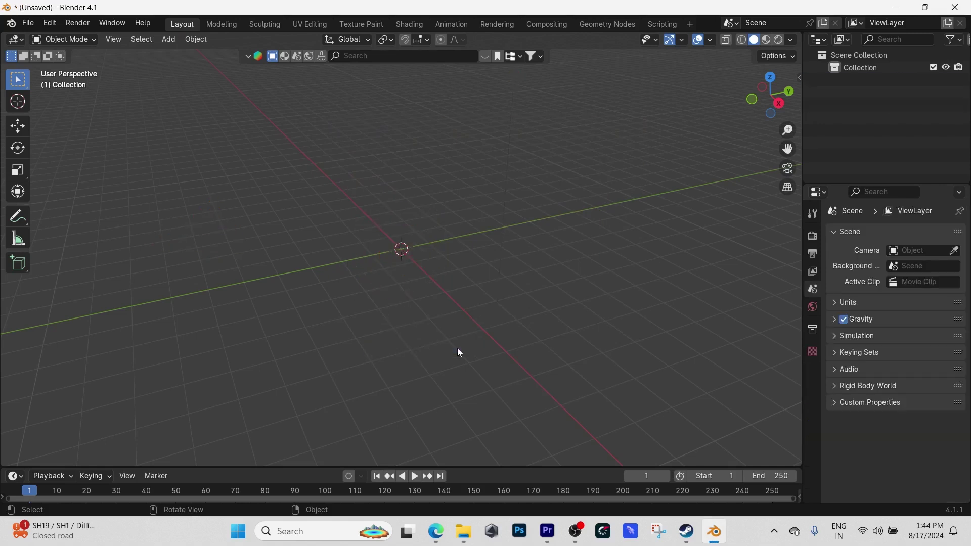
Add a plane mesh and scale it up to form the floor
key(shift+a)
mouse_move(442, 270)
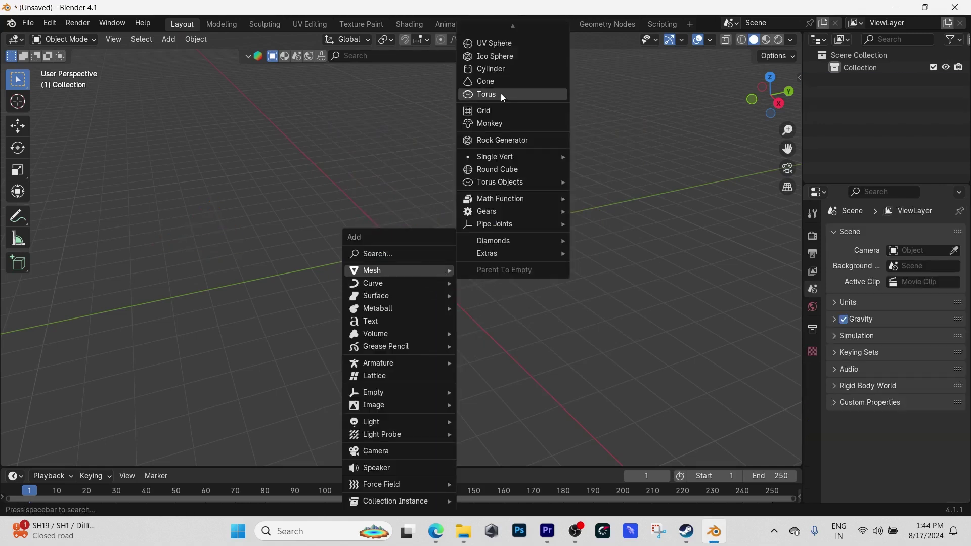
scroll(501, 93, up, 2)
scroll(501, 93, down, 2)
scroll(499, 75, up, 2)
click(506, 32)
key(s)
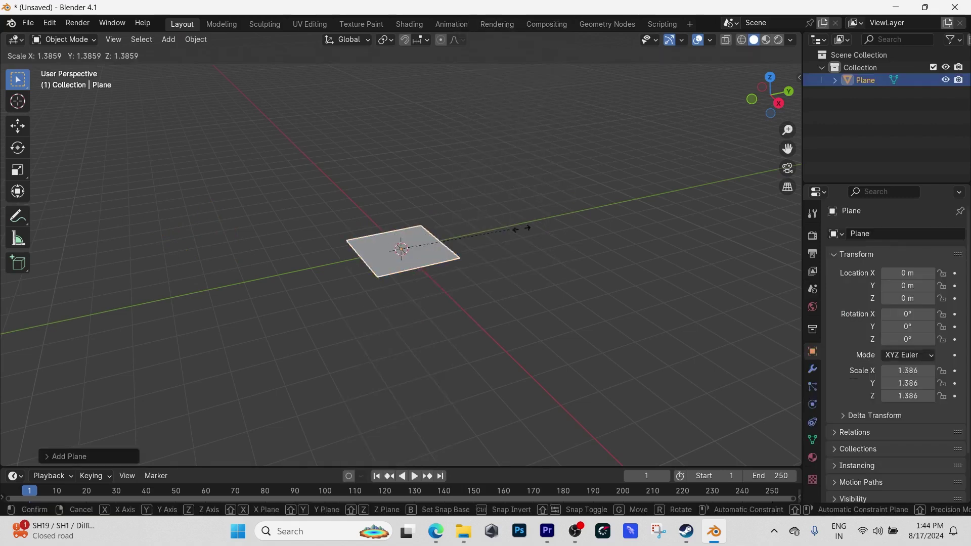
click(752, 267)
In Edit Mode, extrude the plane's far edge straight up along Z into a wall
key(Tab)
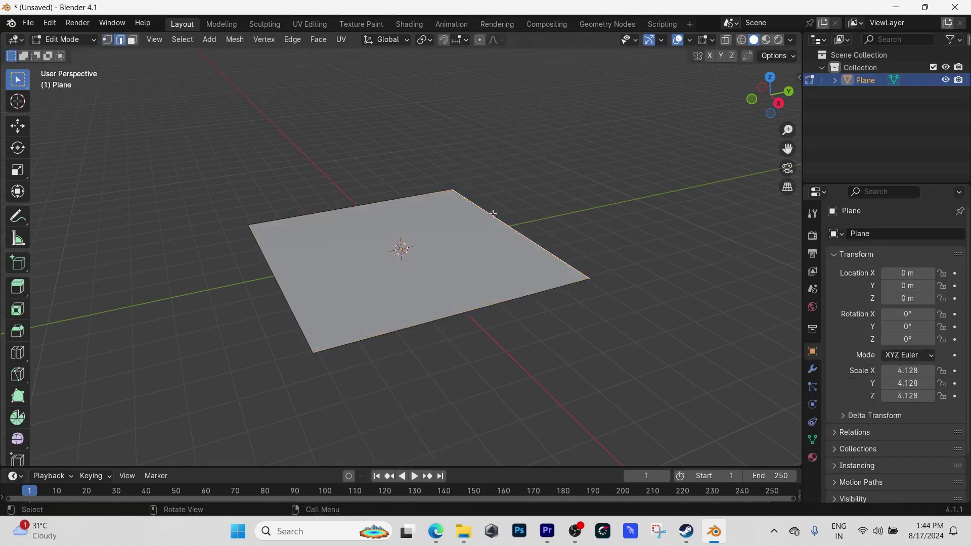
click(504, 221)
key(e)
key(z)
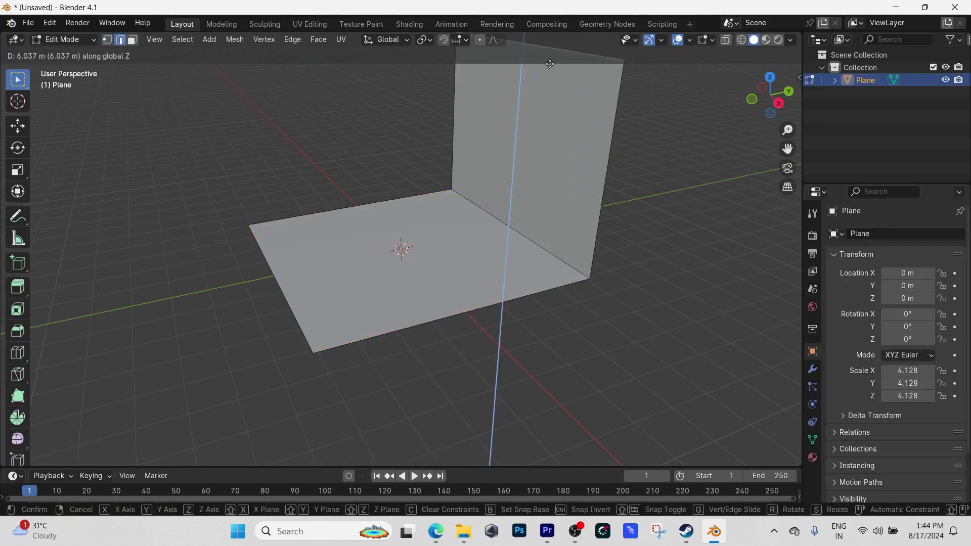
click(550, 65)
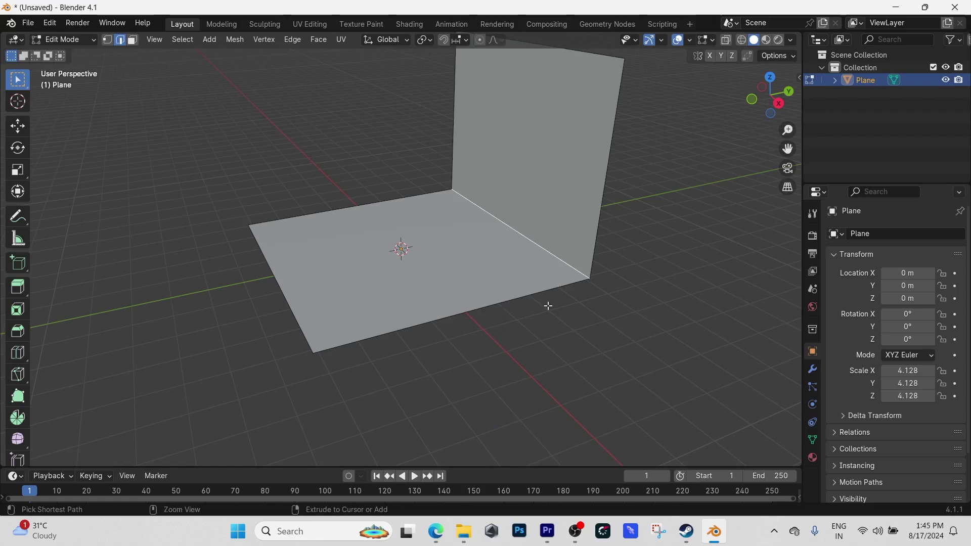
Bevel the floor-wall corner into a curve and apply Shade Smooth by Angle
key(ctrl+b)
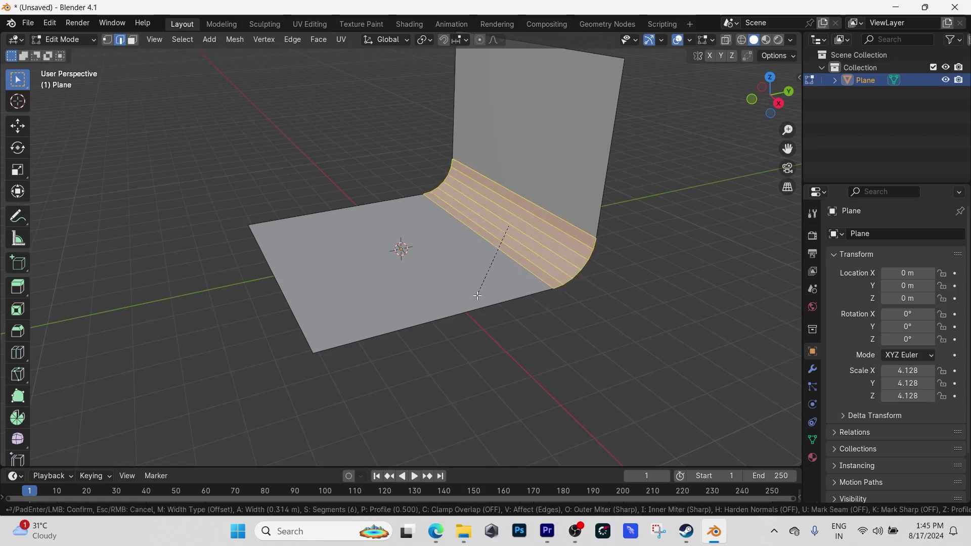
click(476, 298)
right_click(478, 275)
key(Escape)
key(Tab)
right_click(521, 275)
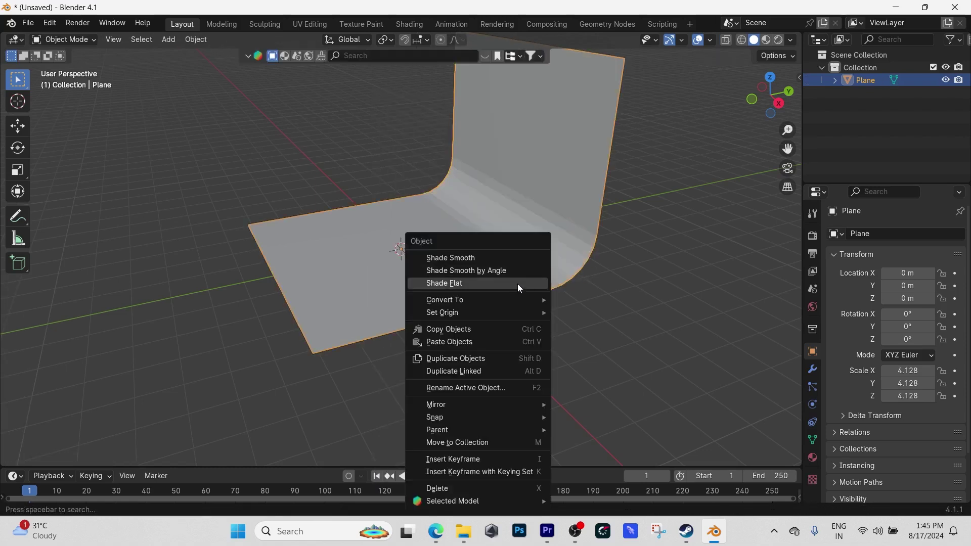
click(459, 271)
middle_drag(453, 278, 469, 265)
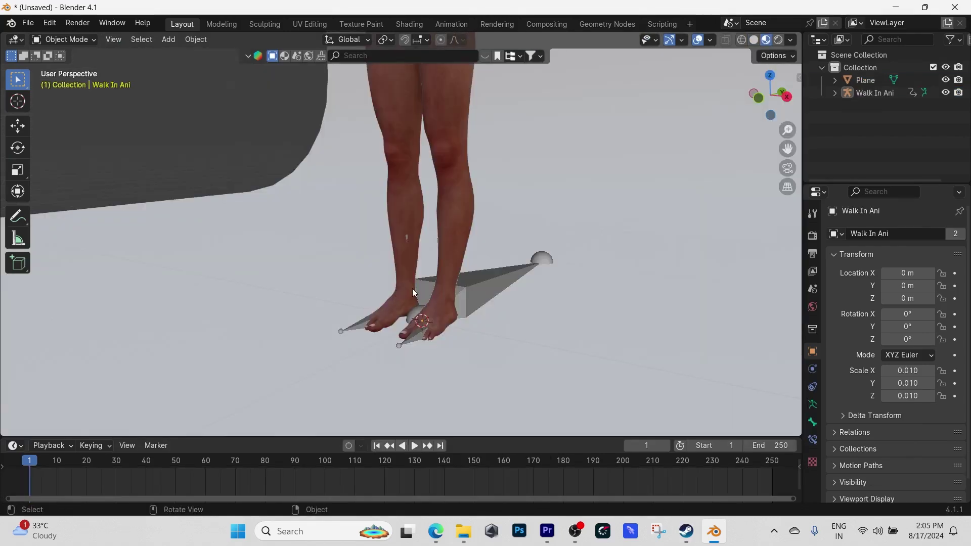
Play the walk animation, stop it, and rewind to frame 1
key(space)
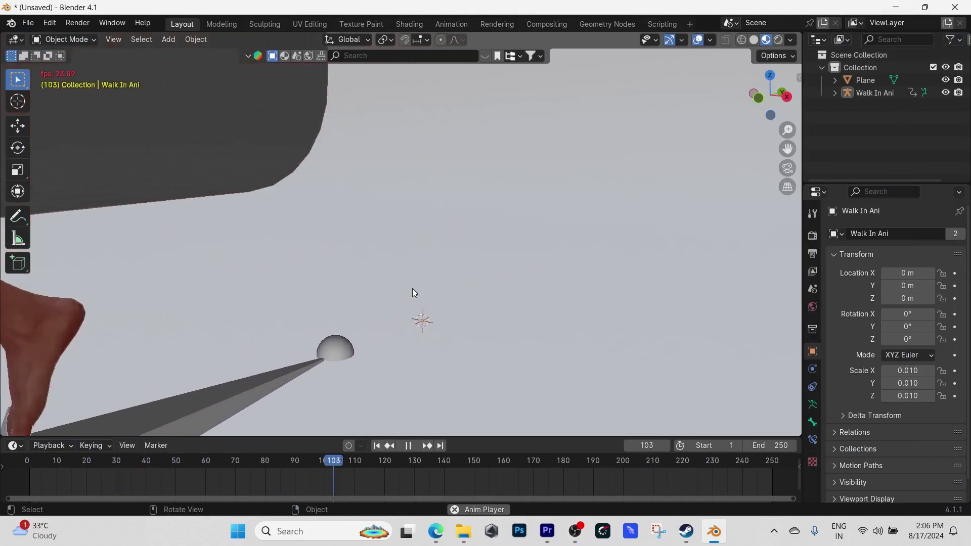
key(space)
key(shift+Left)
shift+middle_drag(434, 350, 436, 321)
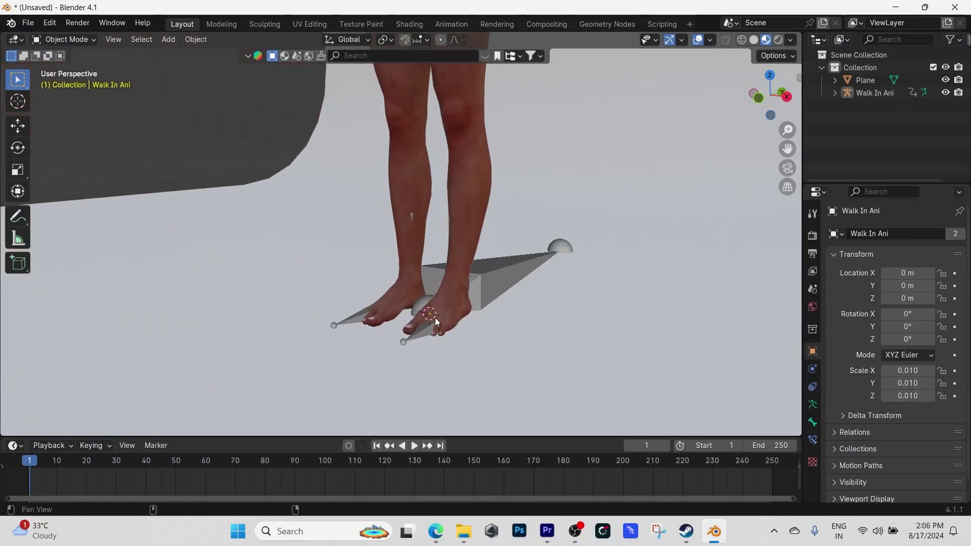
Import the shoe .obj as Wavefront from Downloads/New Folder(1)/nike-shoes/source
click(38, 27)
mouse_move(114, 201)
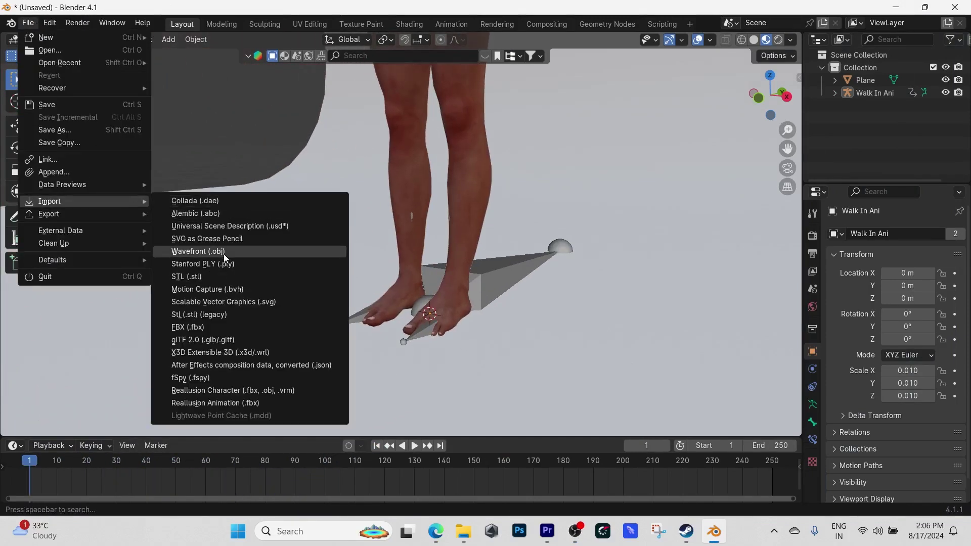
click(223, 254)
click(229, 211)
click(332, 153)
click(332, 154)
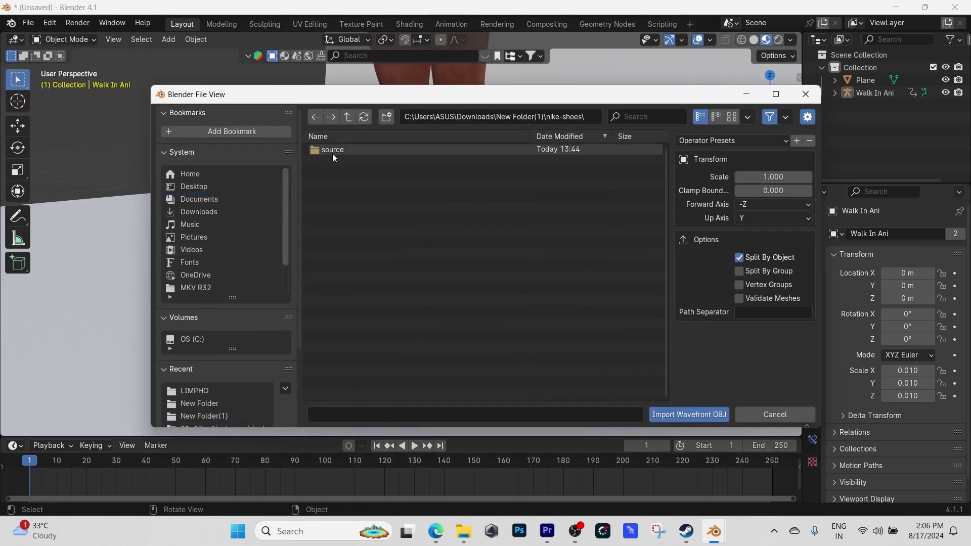
click(332, 153)
click(332, 153)
click(667, 411)
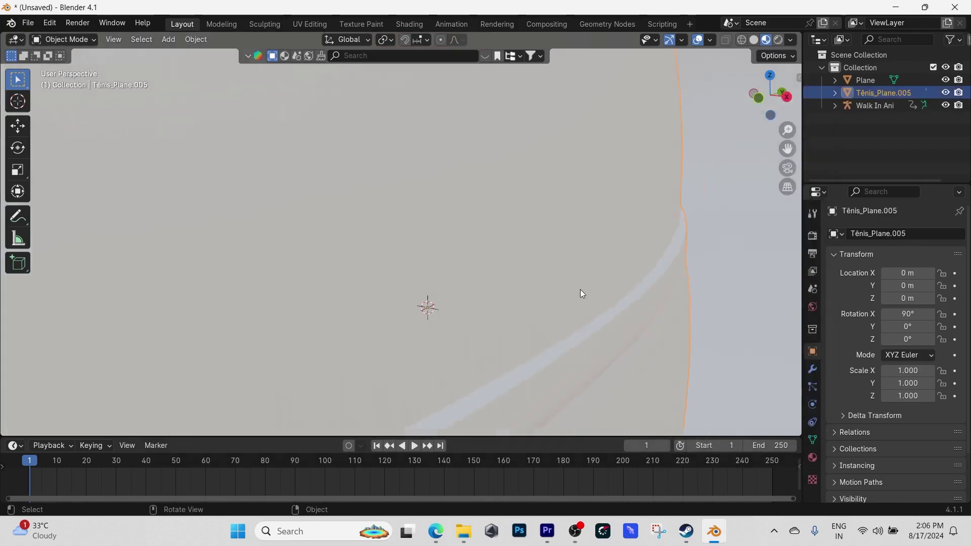
Scale the oversized shoe down and switch to a front view with solid shading and overlays hidden
scroll(586, 287, up, 3)
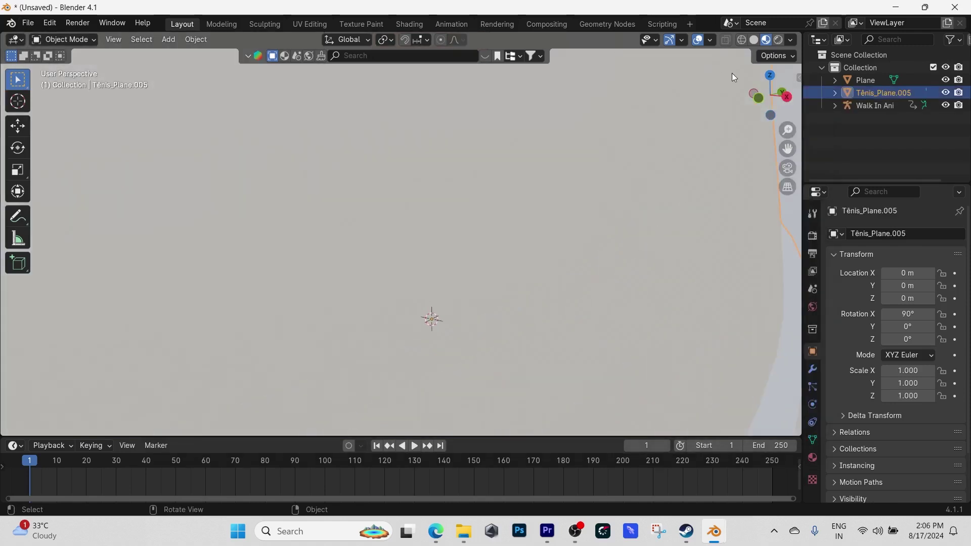
key(s)
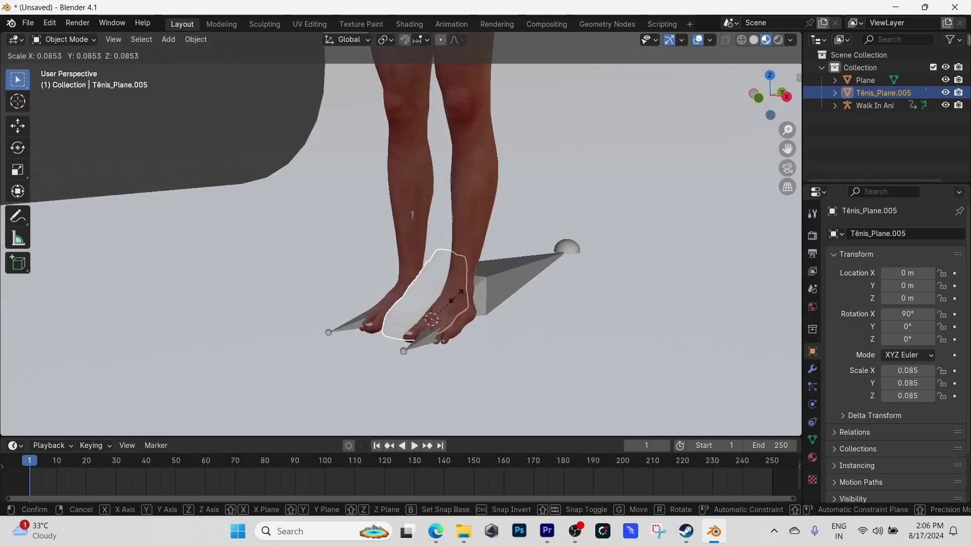
click(458, 294)
click(758, 98)
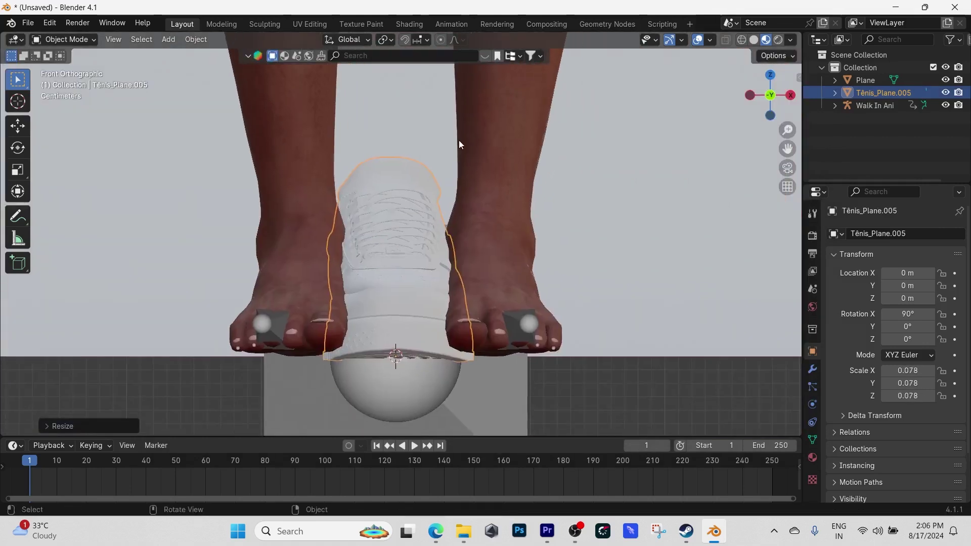
click(753, 40)
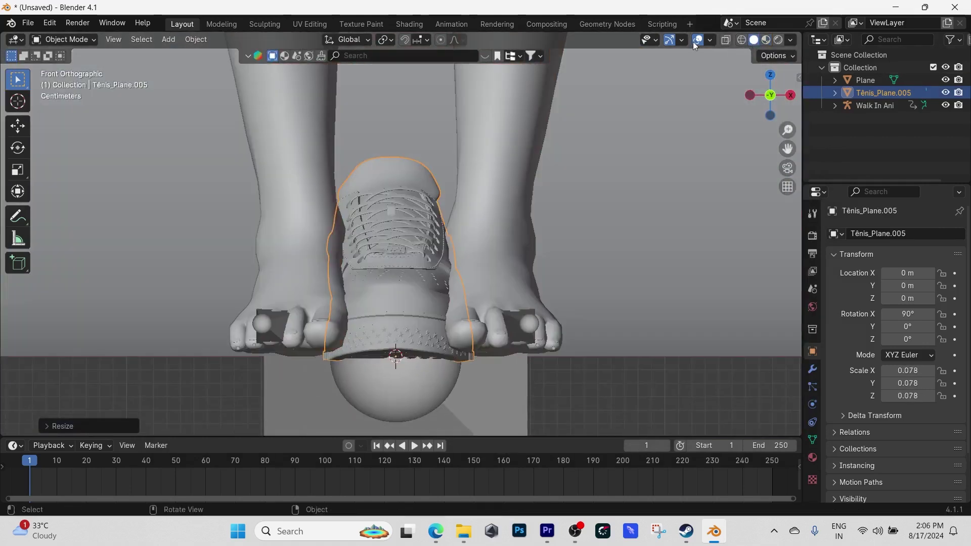
click(696, 40)
Move the shoe along X under the foot, then along Y in side view, and enable X-ray
key(g)
key(x)
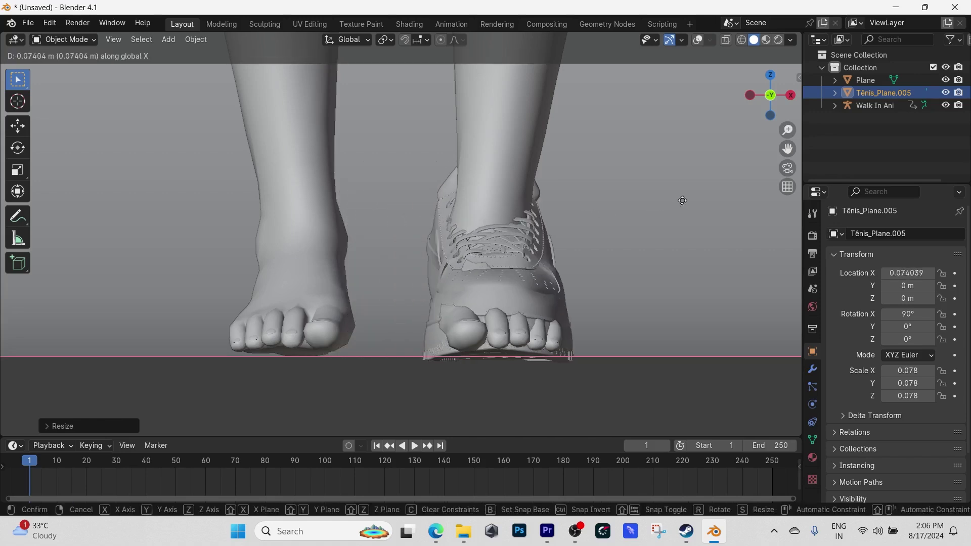
click(804, 147)
click(790, 95)
key(g)
key(y)
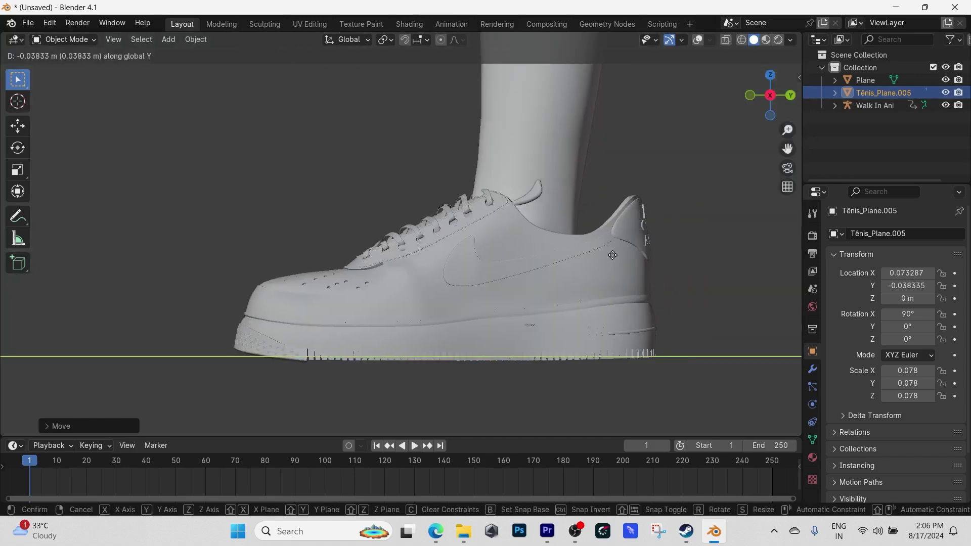
click(584, 262)
key(alt+z)
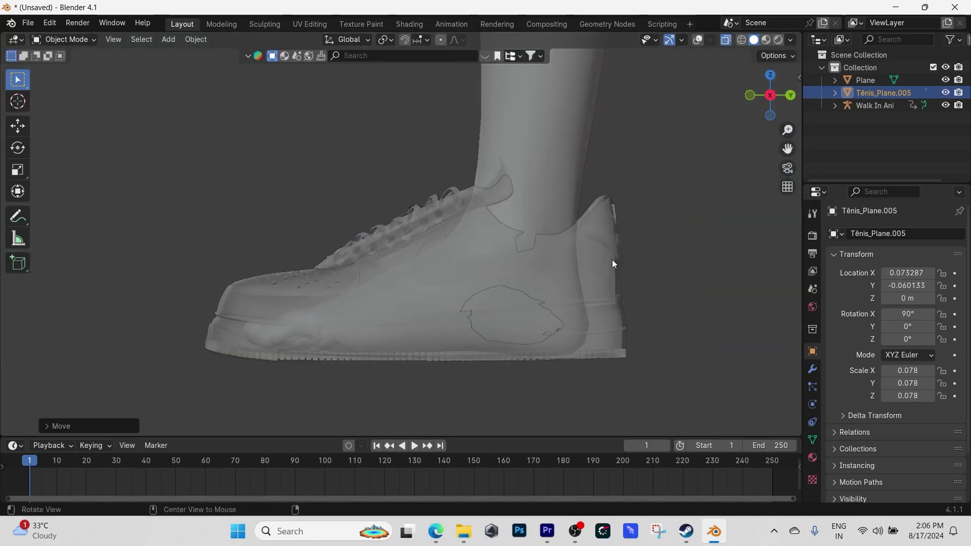
Scale the shoe to 0.072, nudge it on Y, lower it to the ground, and turn off X-ray
key(s)
click(615, 241)
key(g)
key(y)
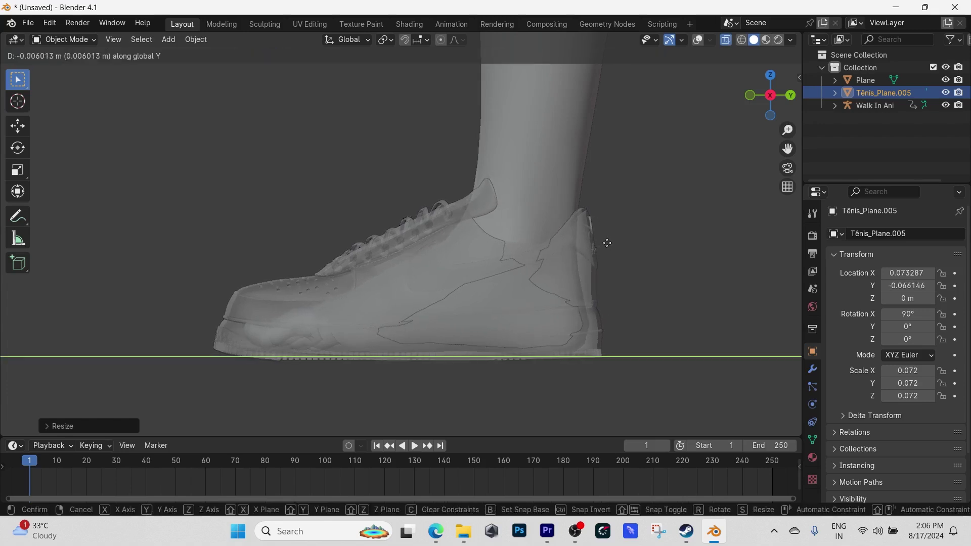
click(606, 243)
key(g)
key(z)
click(613, 254)
key(alt+z)
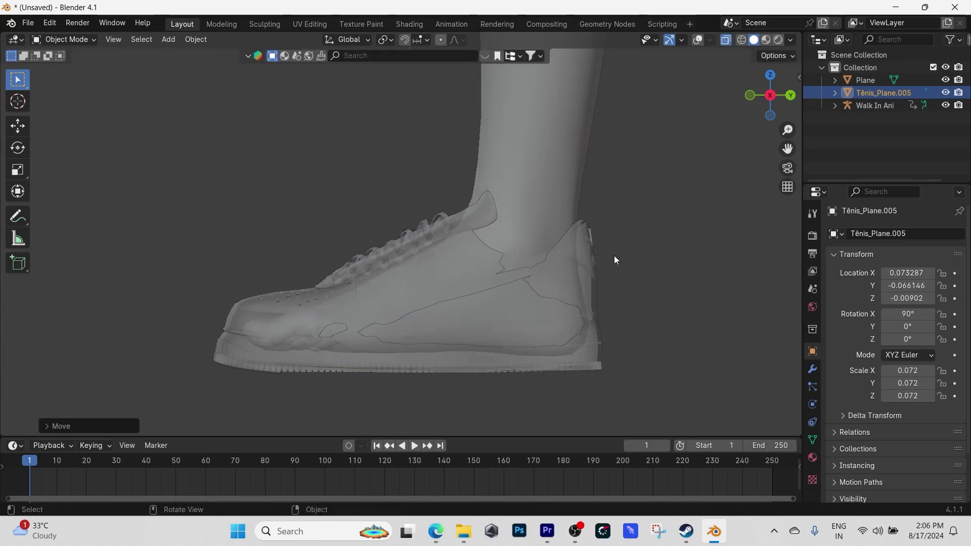
Rotate the shoe slightly around Z, nudge it along X onto the foot, and restore overlays
middle_drag(614, 256, 375, 353)
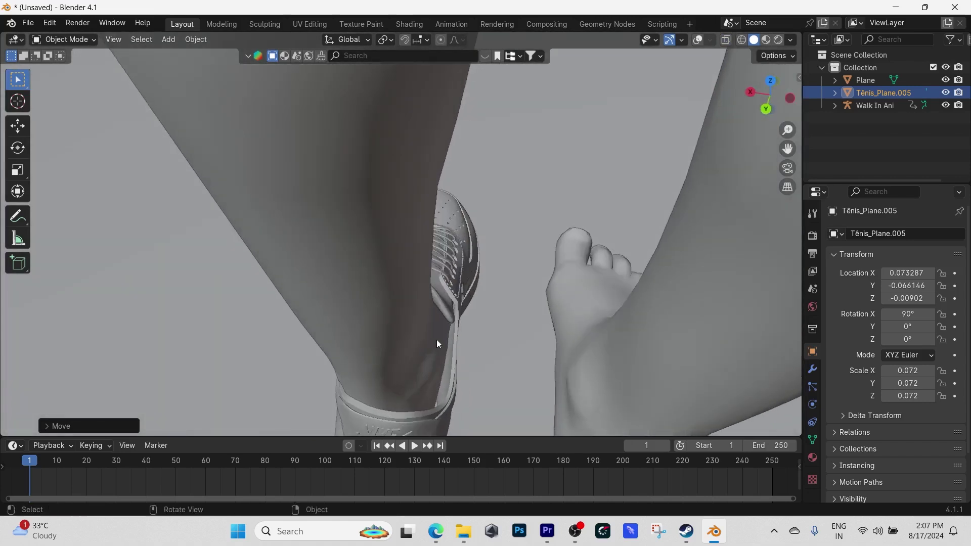
key(r)
key(z)
click(584, 311)
middle_drag(584, 311, 702, 330)
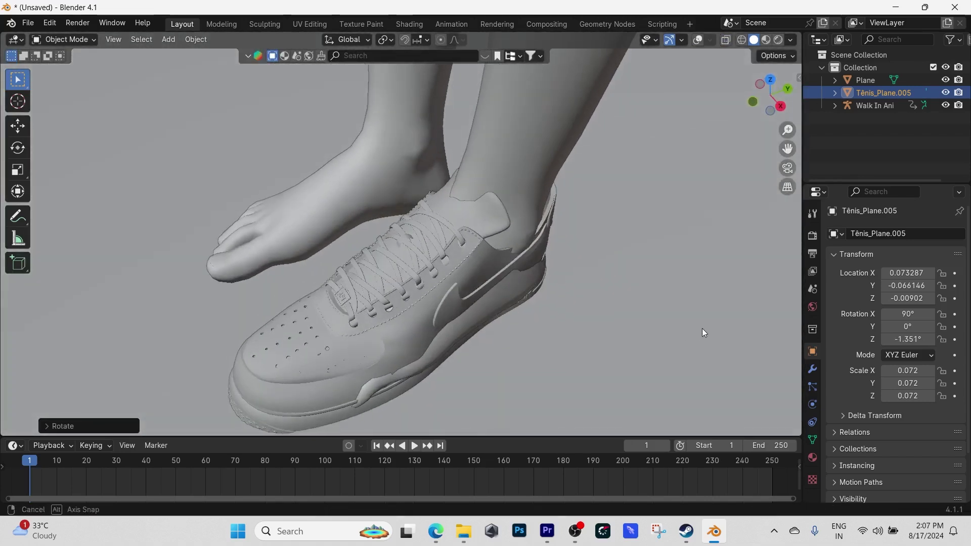
key(g)
key(x)
click(543, 326)
middle_drag(542, 326, 558, 273)
key(shift+alt+z)
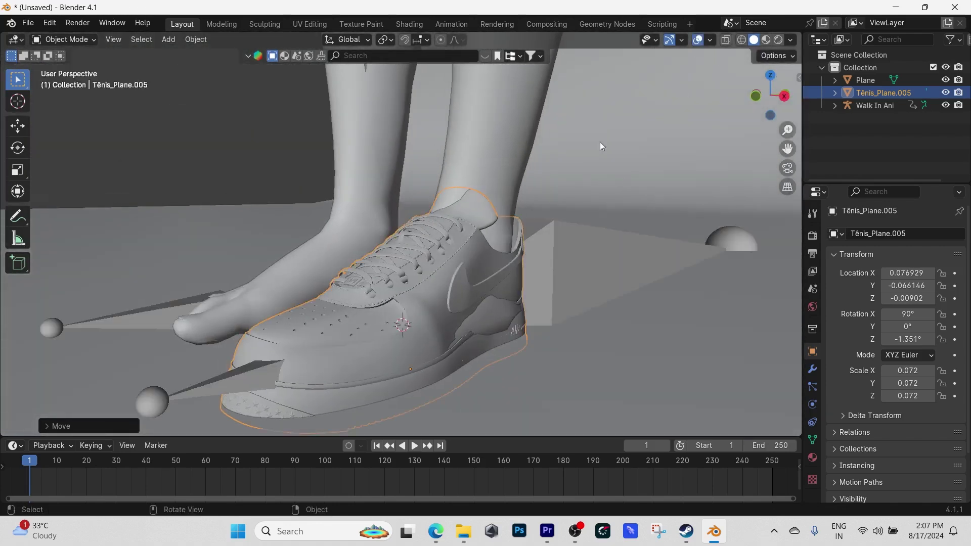
In Edit Mode with proportional editing on, push the shoe's inner side outward along X
key(Tab)
scroll(480, 286, up, 4)
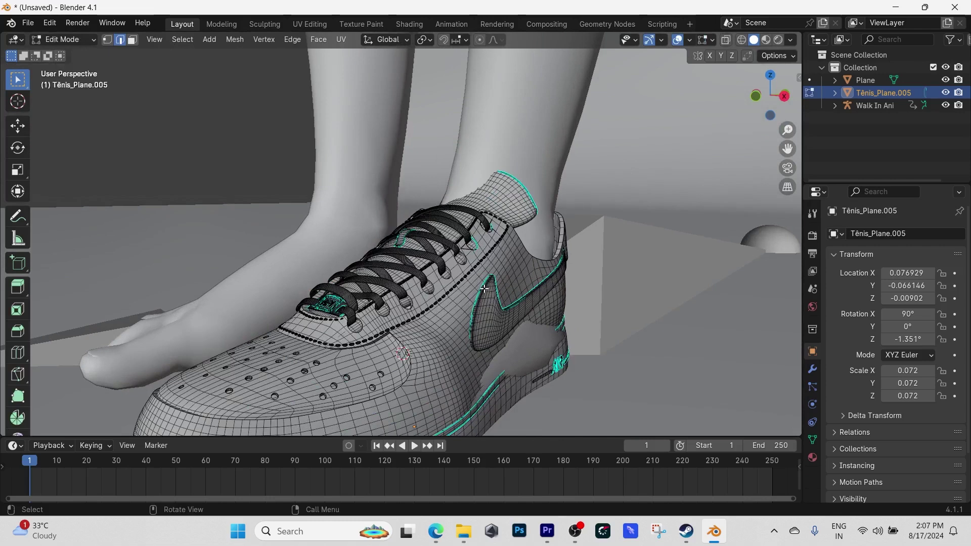
shift+middle_drag(491, 287, 507, 313)
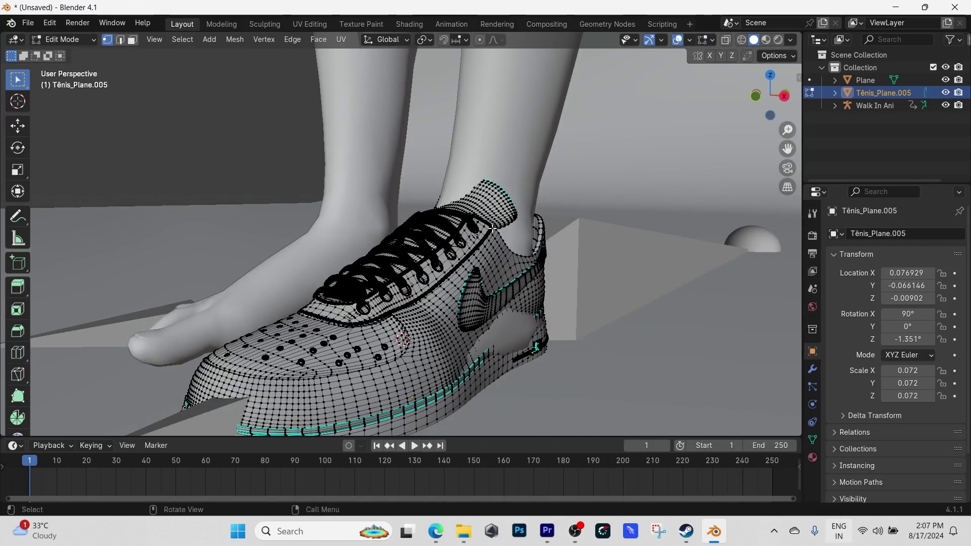
middle_drag(454, 264, 535, 262)
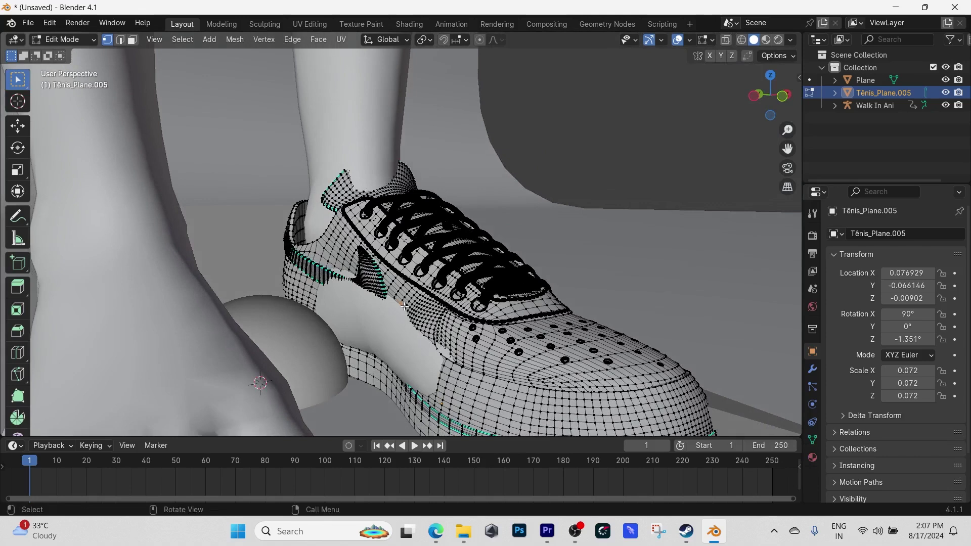
middle_drag(404, 306, 387, 322)
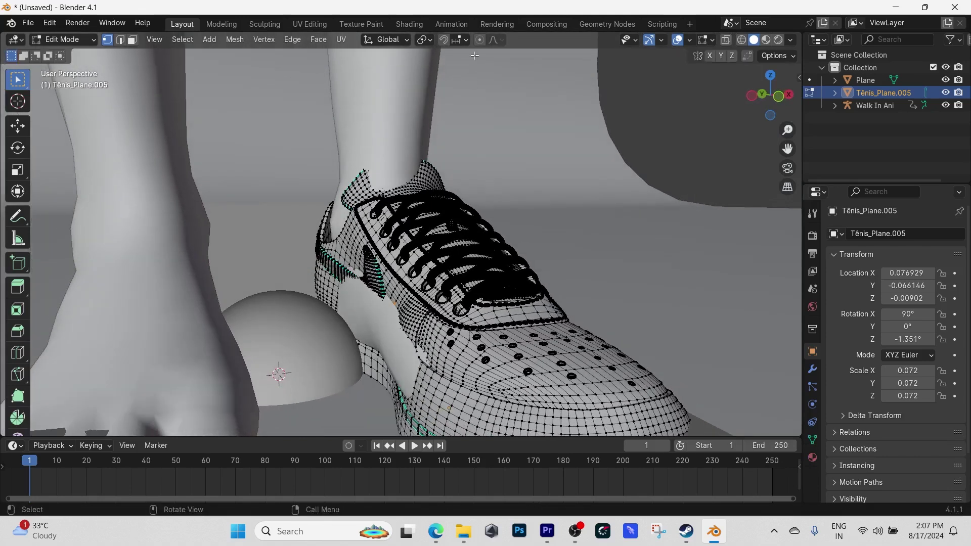
click(479, 41)
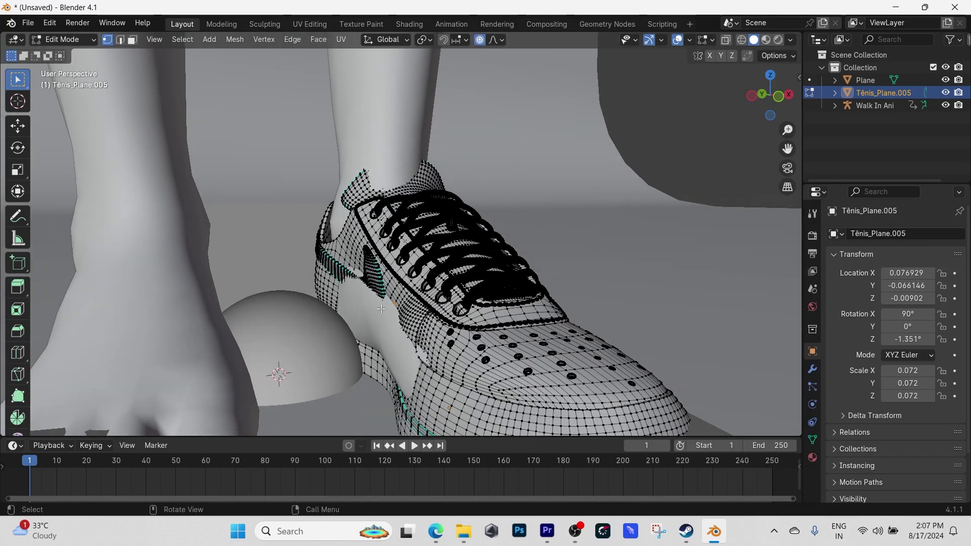
key(g)
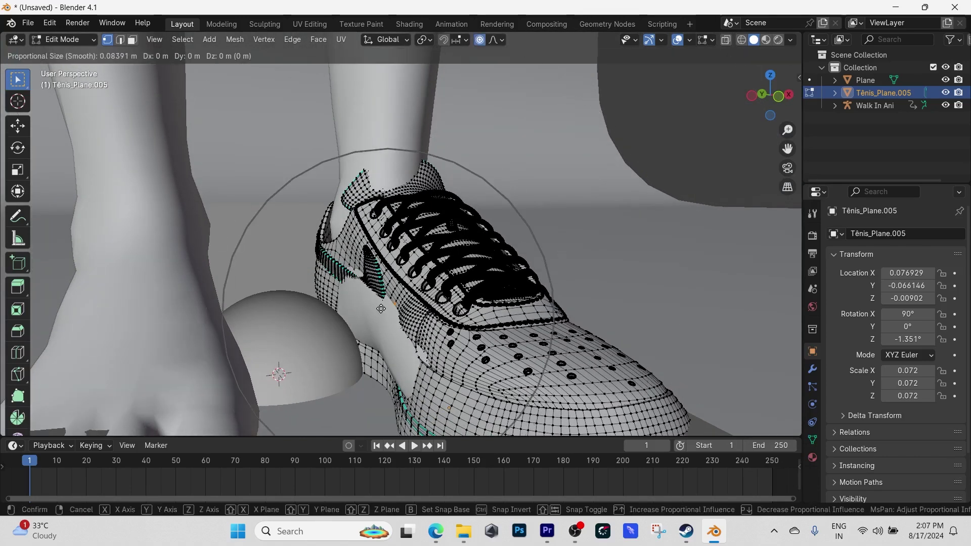
key(x)
scroll(370, 312, up, 5)
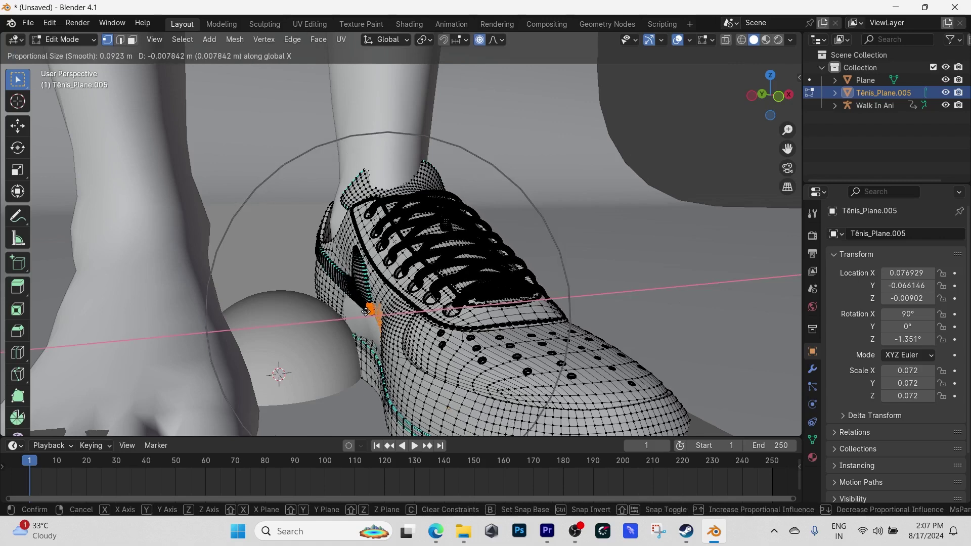
click(359, 314)
Select the vertices around the swoosh and reshape the shoe's outer side
middle_drag(474, 289, 465, 311)
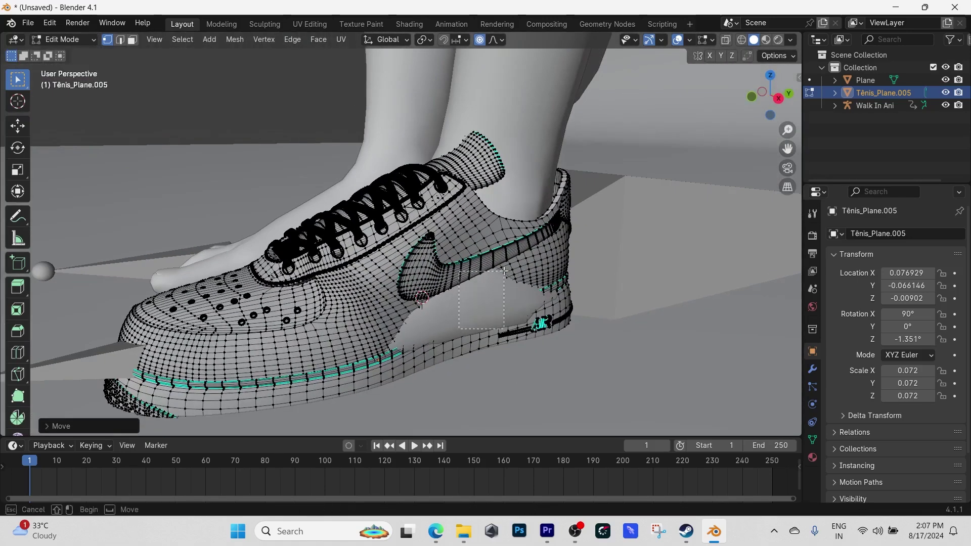
drag(504, 271, 504, 271)
middle_drag(504, 272, 495, 304)
key(g)
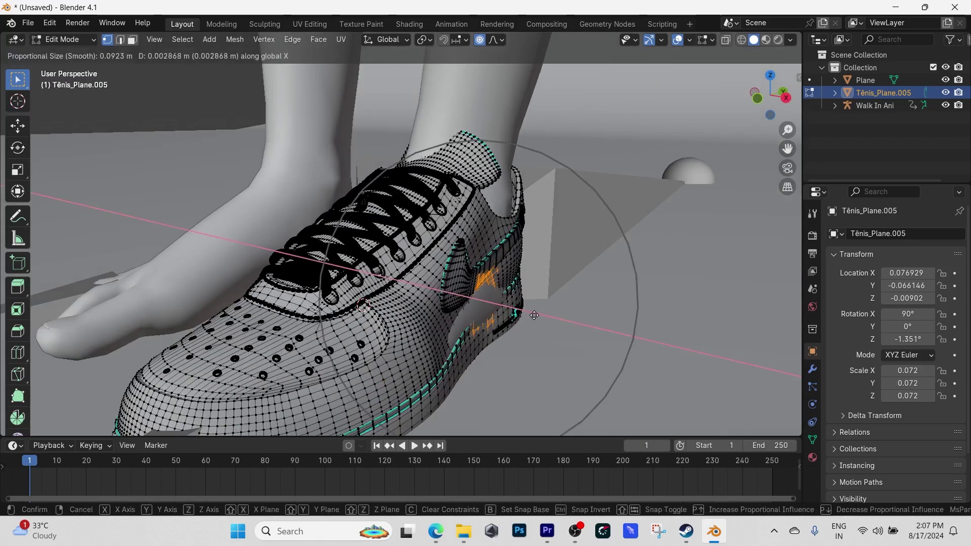
click(407, 274)
middle_drag(407, 274, 649, 189)
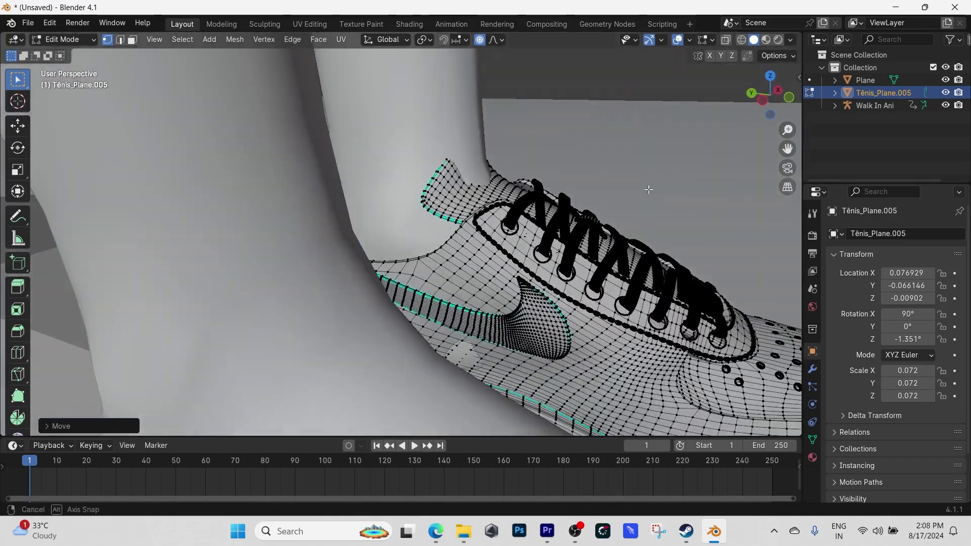
Move the collar vertices along Y so the collar hugs the ankle
key(g)
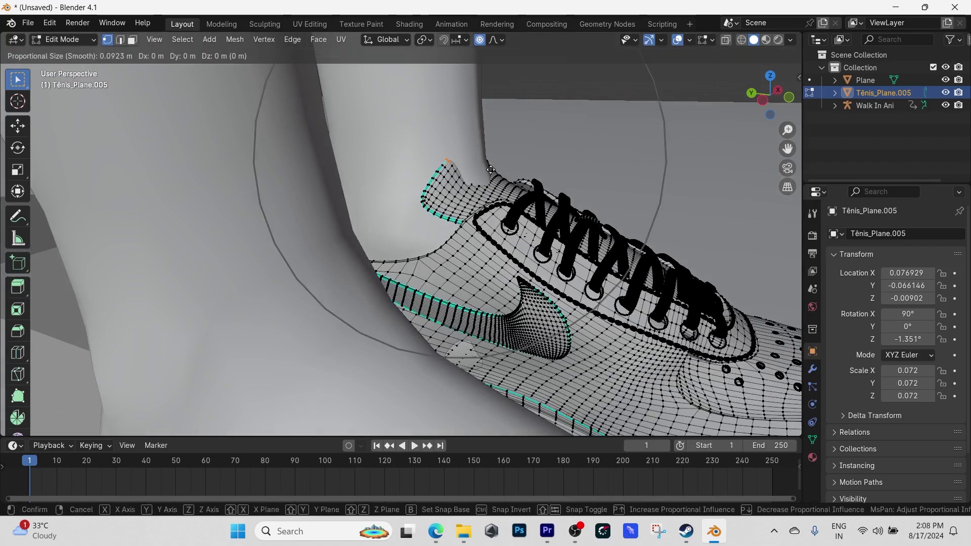
key(x)
key(y)
scroll(500, 169, up, 1)
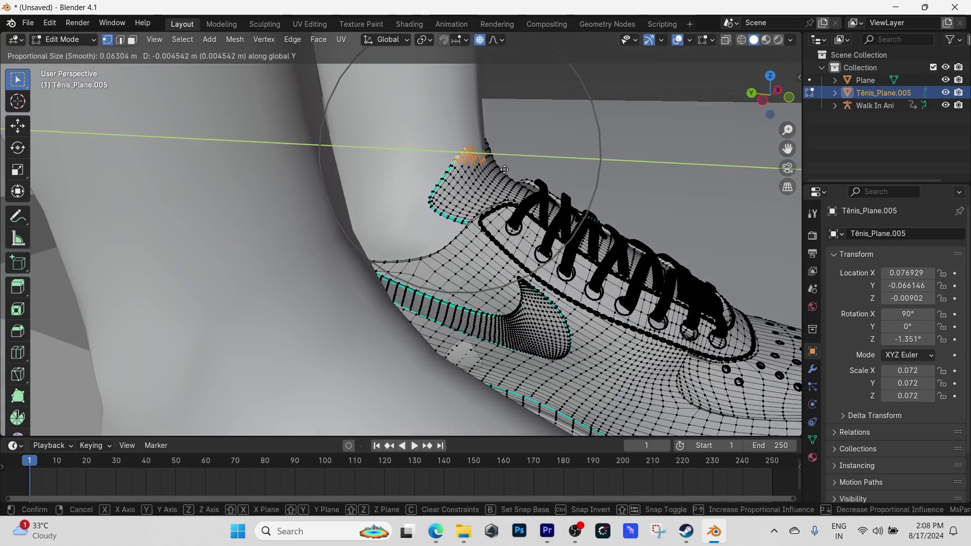
click(507, 170)
scroll(511, 172, up, 5)
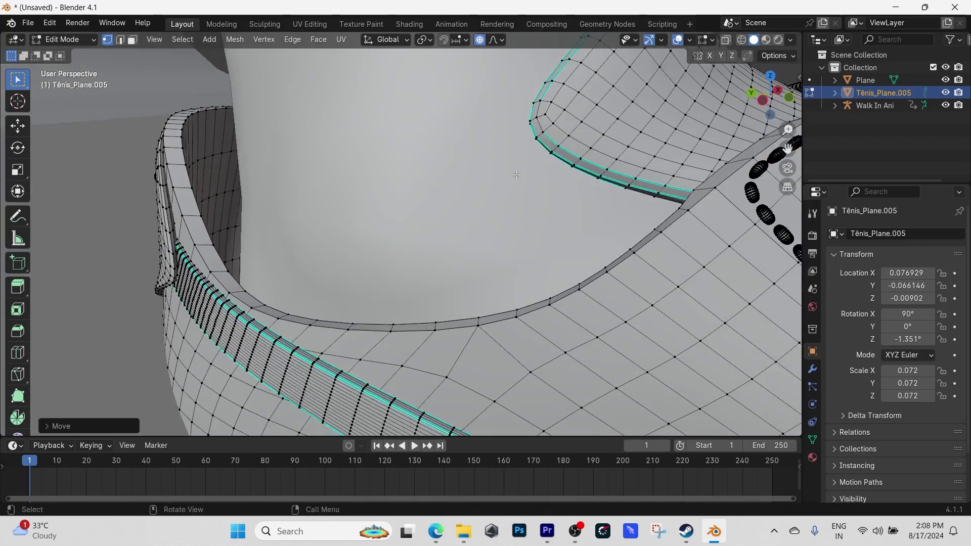
scroll(516, 175, down, 5)
middle_drag(516, 175, 372, 145)
scroll(377, 152, down, 3)
Return to Object Mode and check the shoe's fit from a front three-quarter view
key(Tab)
scroll(386, 167, down, 4)
scroll(386, 167, up, 5)
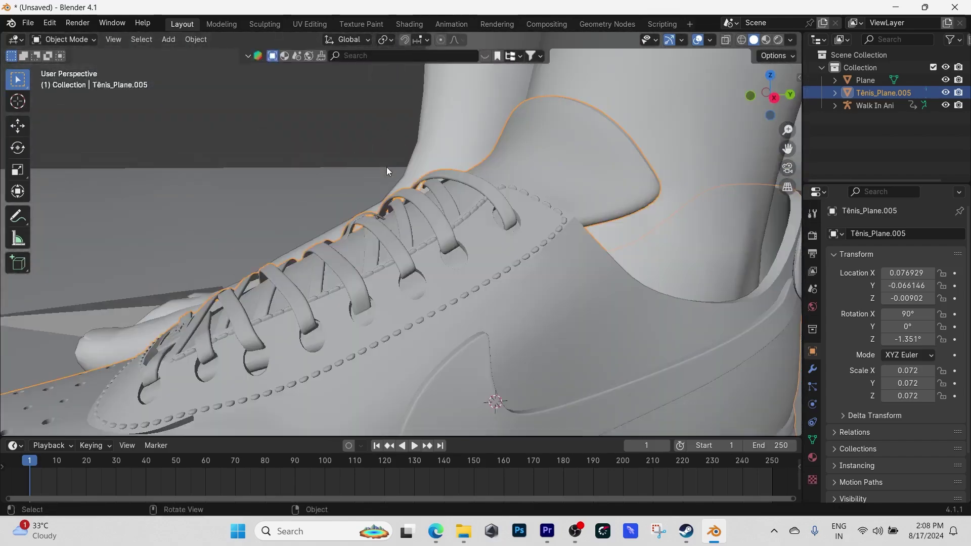
scroll(392, 176, down, 3)
middle_drag(398, 191, 579, 200)
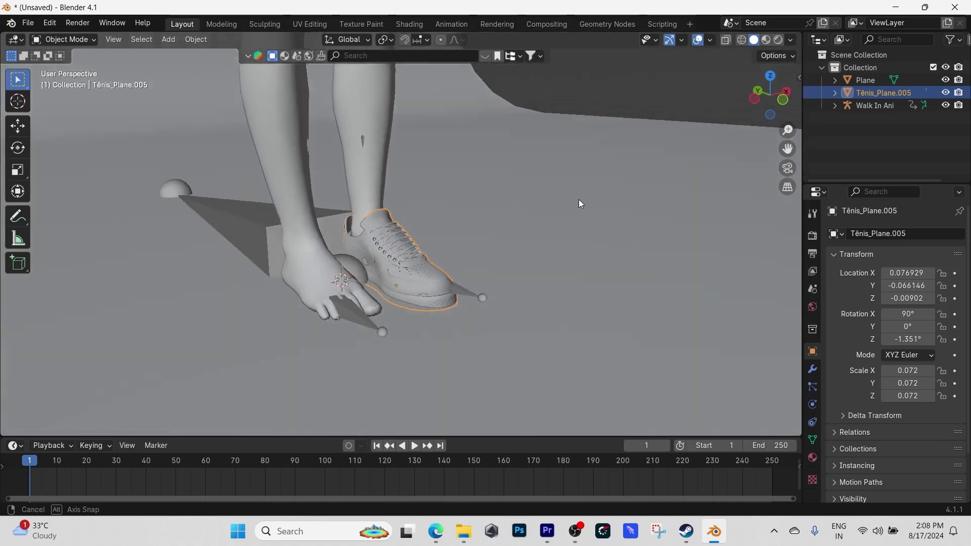
scroll(479, 236, up, 3)
scroll(478, 231, up, 3)
shift+middle_drag(407, 236, 398, 210)
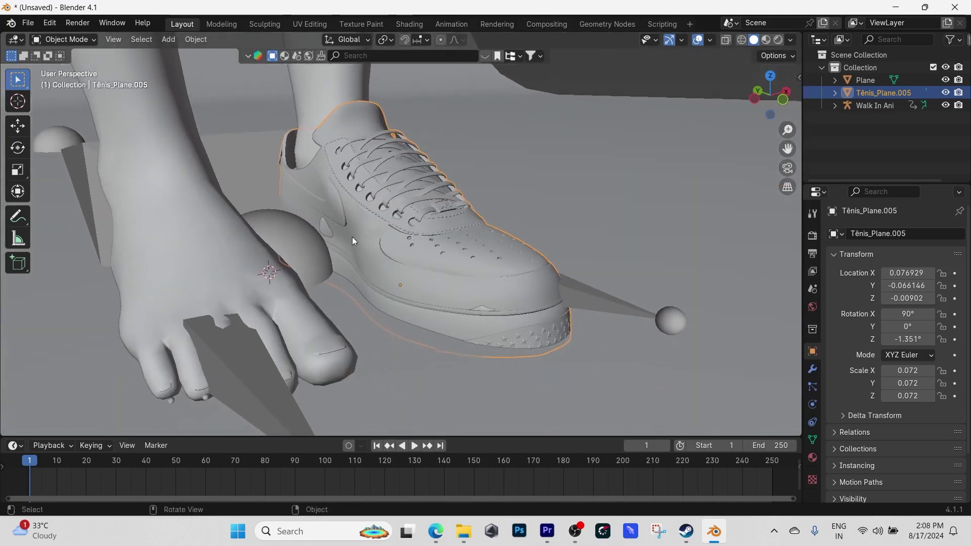
key(Tab)
Nudge vertices on the shoe's side inward with proportional falloff, including a small X-axis shift
drag(321, 233, 332, 217)
key(g)
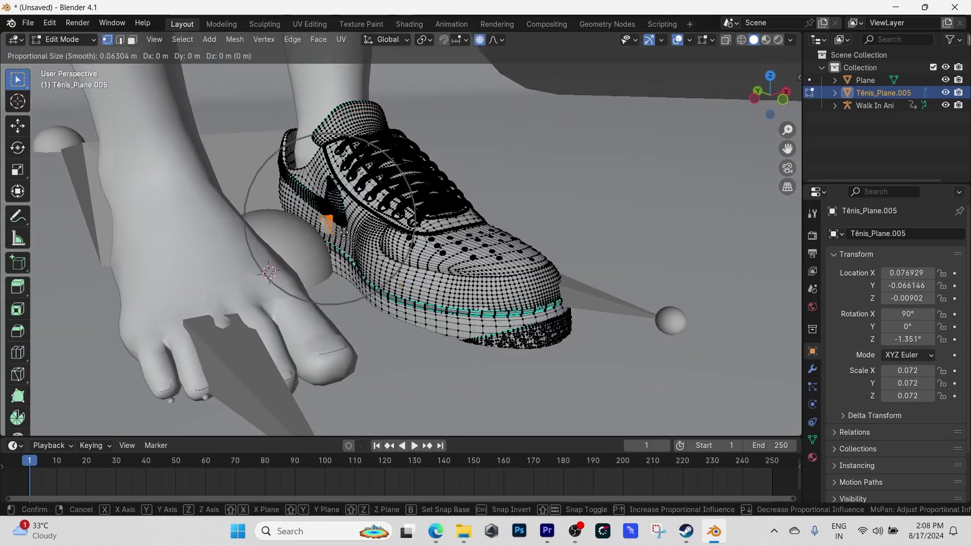
click(399, 256)
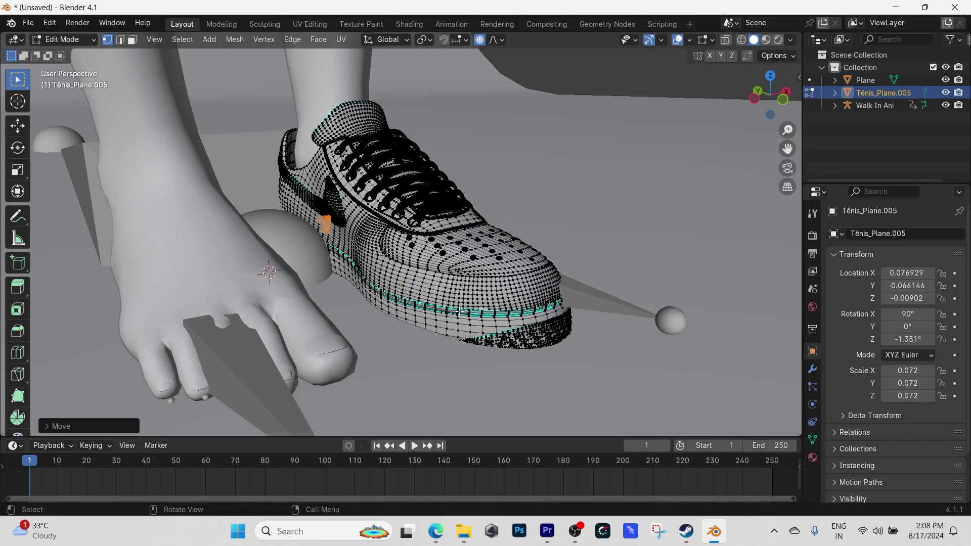
middle_drag(497, 312, 503, 314)
key(g)
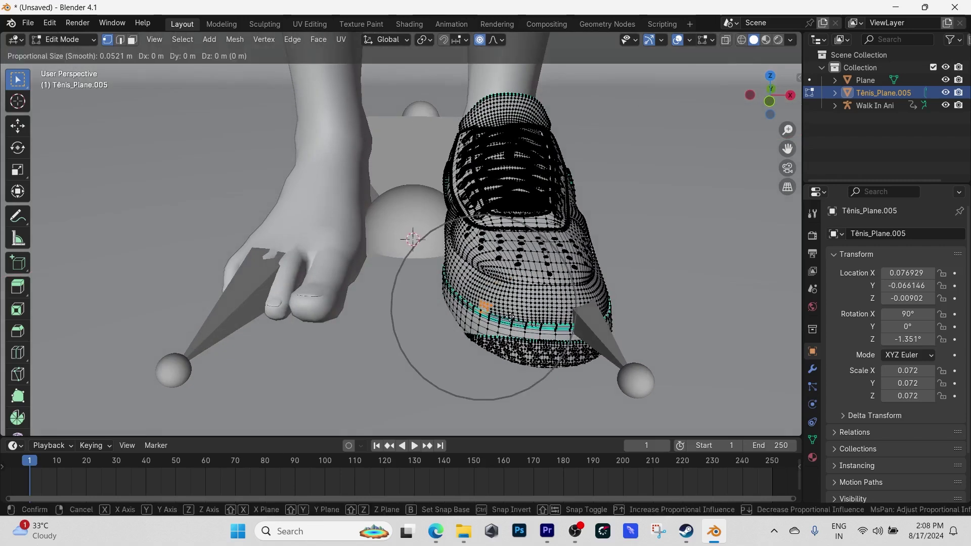
key(x)
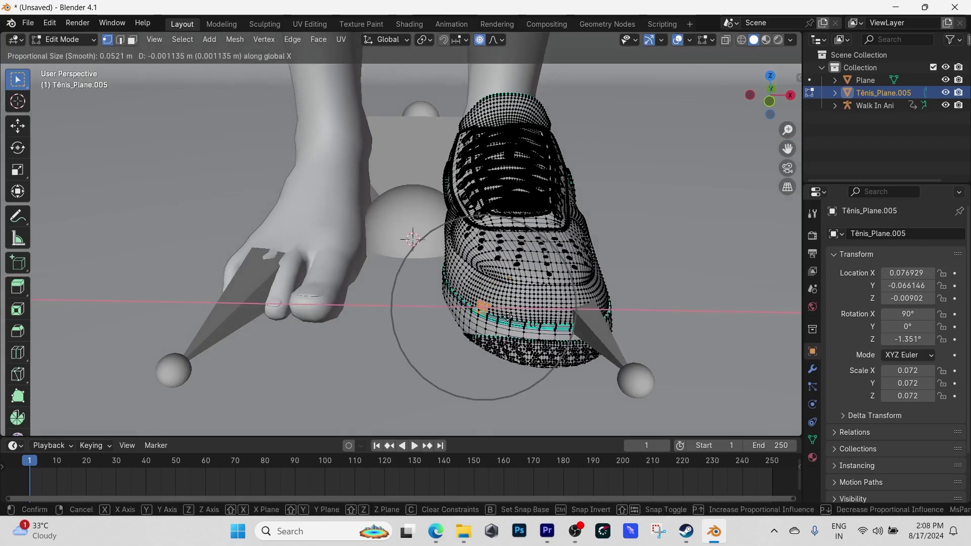
click(510, 316)
key(Tab)
middle_drag(510, 316, 468, 309)
middle_drag(583, 286, 688, 211)
Pull the collar vertex along X with an adjusted falloff size to tighten the collar
key(Tab)
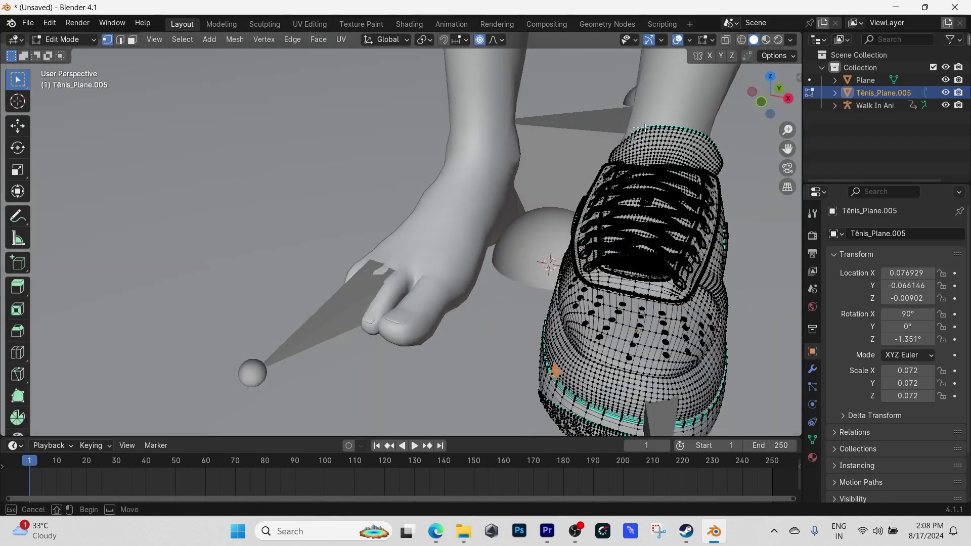
key(g)
key(x)
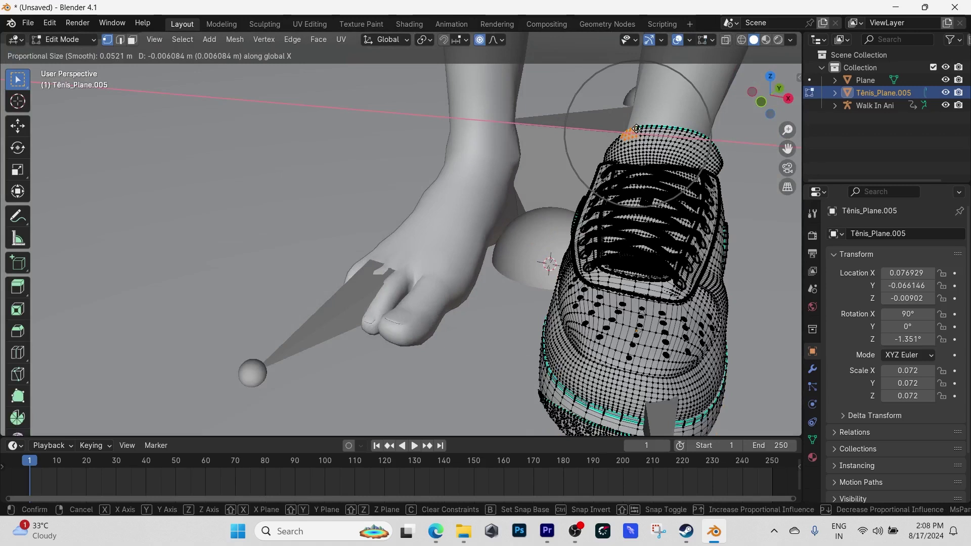
scroll(636, 128, down, 3)
click(636, 129)
key(Tab)
middle_drag(636, 131, 299, 230)
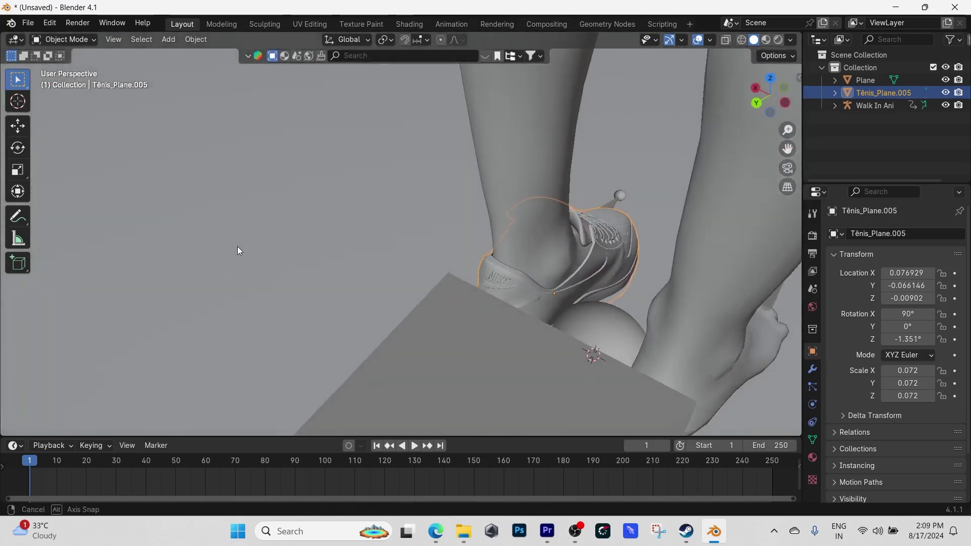
Orbit around the fitted shoe and feet to inspect it from the front
middle_drag(239, 250, 559, 218)
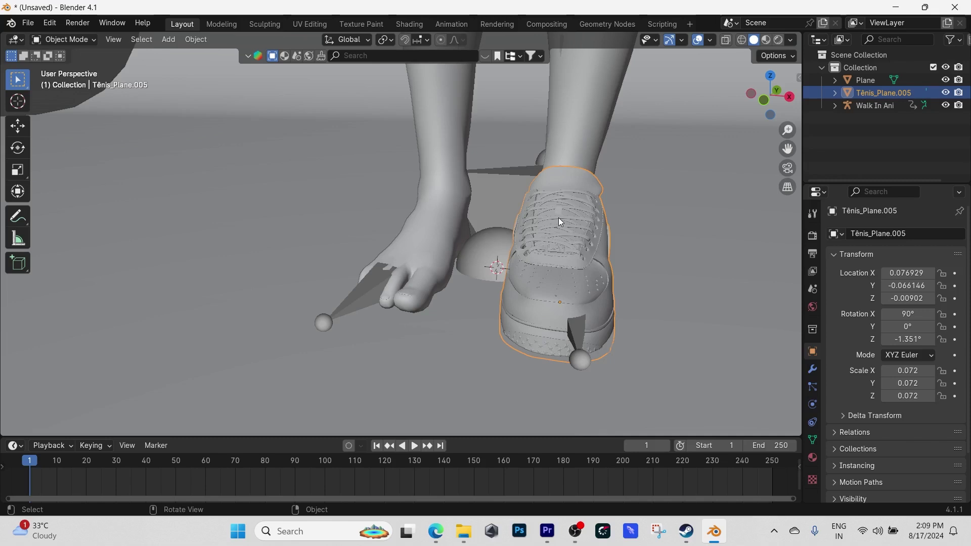
middle_drag(558, 217, 453, 190)
Duplicate the fitted shoe in place and mirror the copy across global X
key(shift+d)
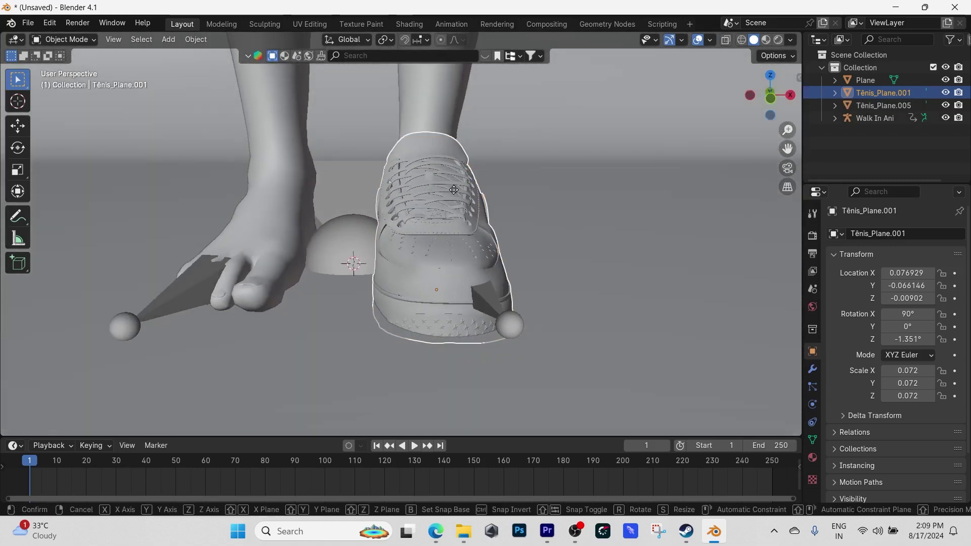
right_click(349, 198)
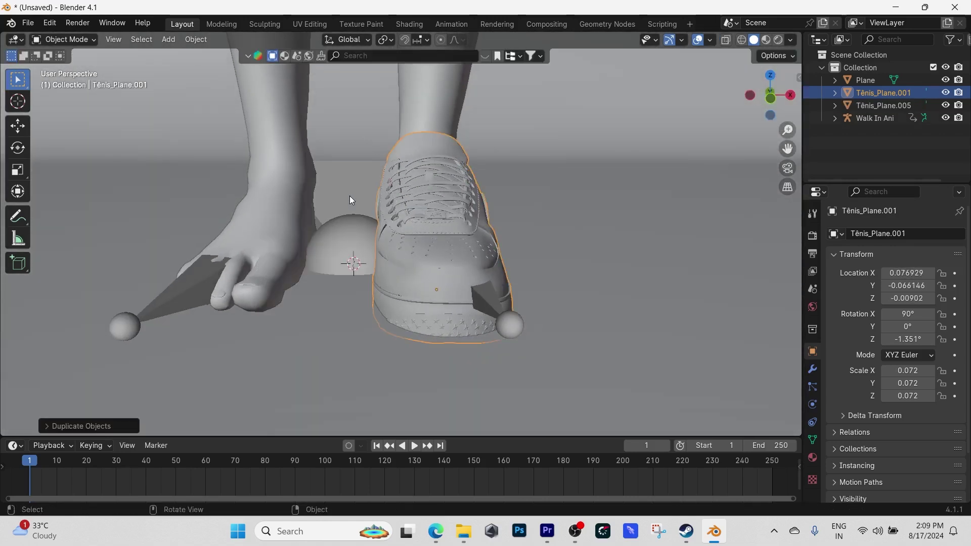
right_click(457, 238)
mouse_move(468, 386)
click(556, 401)
Slide the mirrored copy along X to −0.07682, onto the bare foot
key(g)
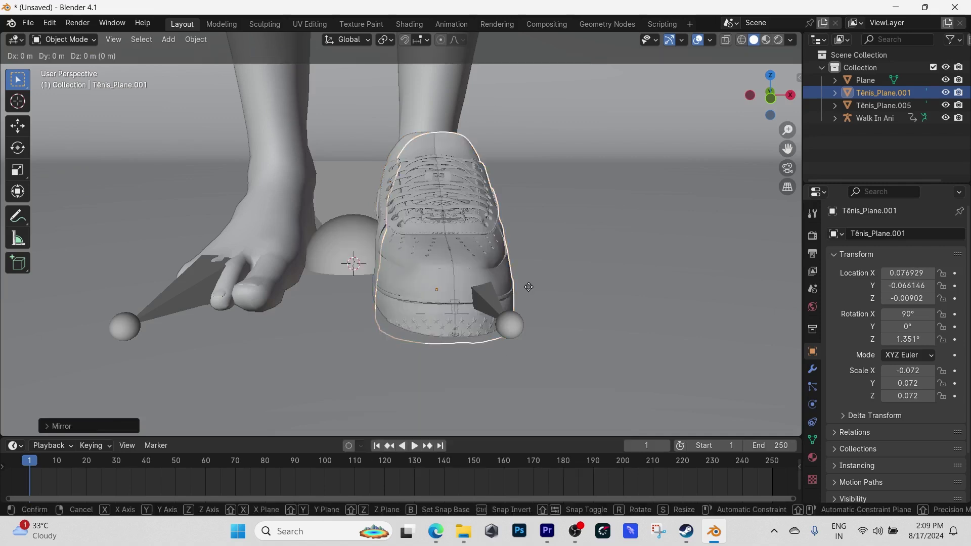
key(x)
click(295, 283)
middle_drag(295, 283, 384, 270)
key(g)
key(x)
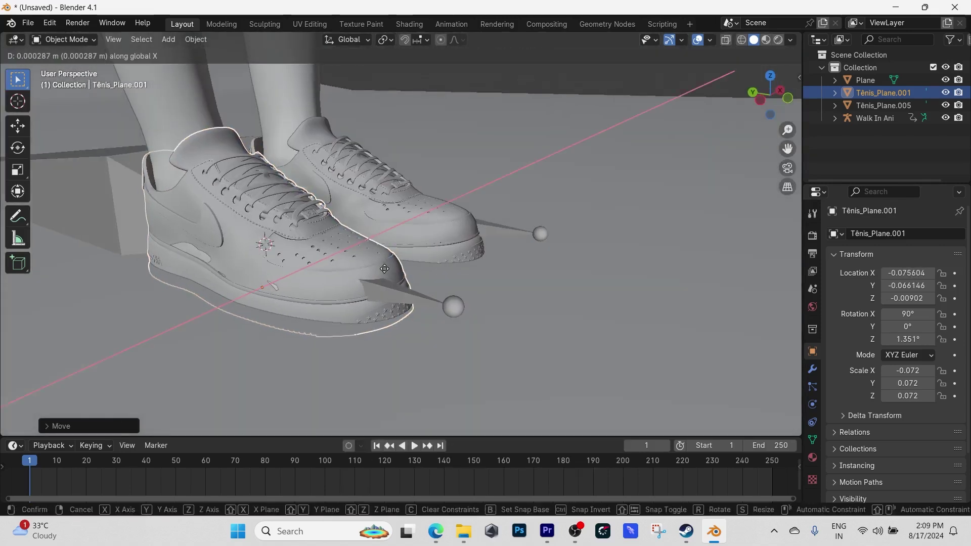
click(383, 268)
middle_drag(384, 269, 506, 222)
Lower the floor plane along Z to −0.01182 so it sits just under the shoes
click(610, 267)
key(g)
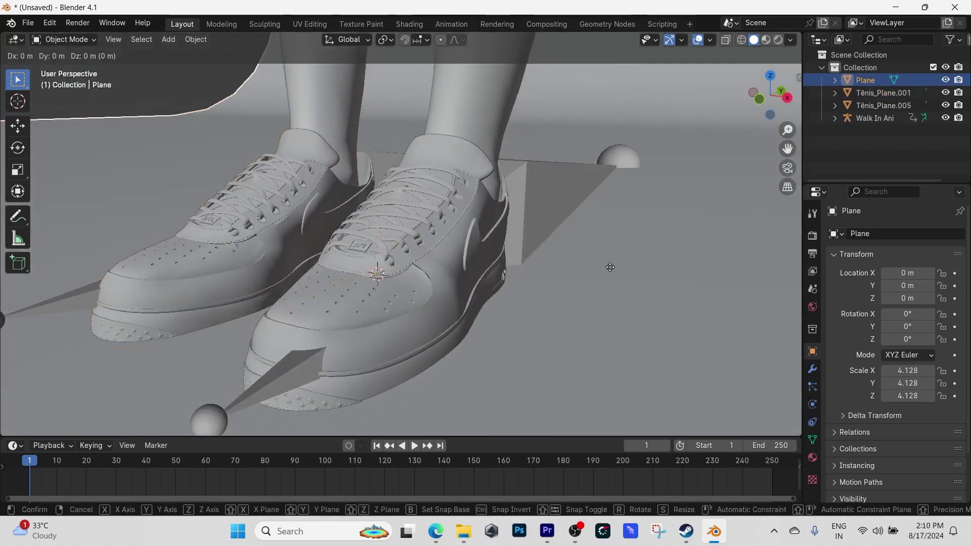
key(z)
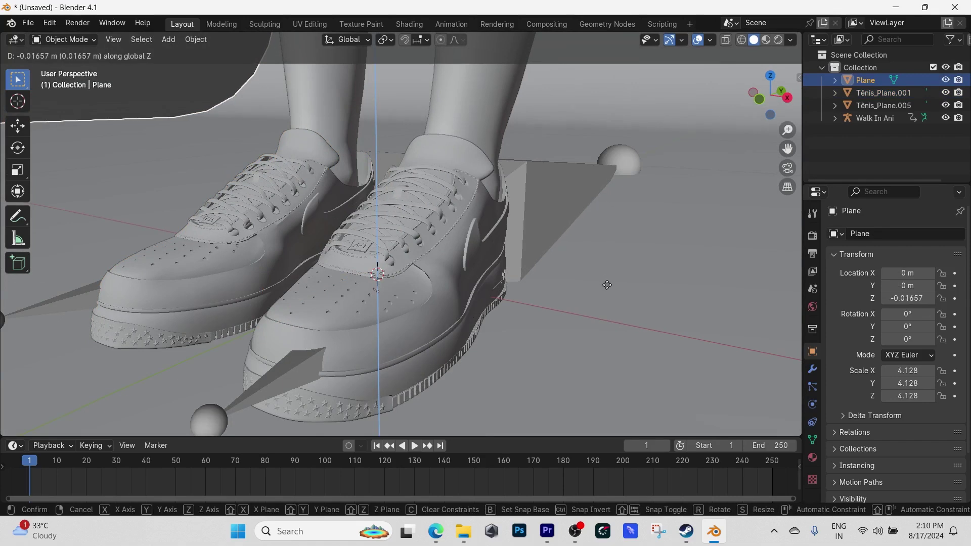
click(550, 286)
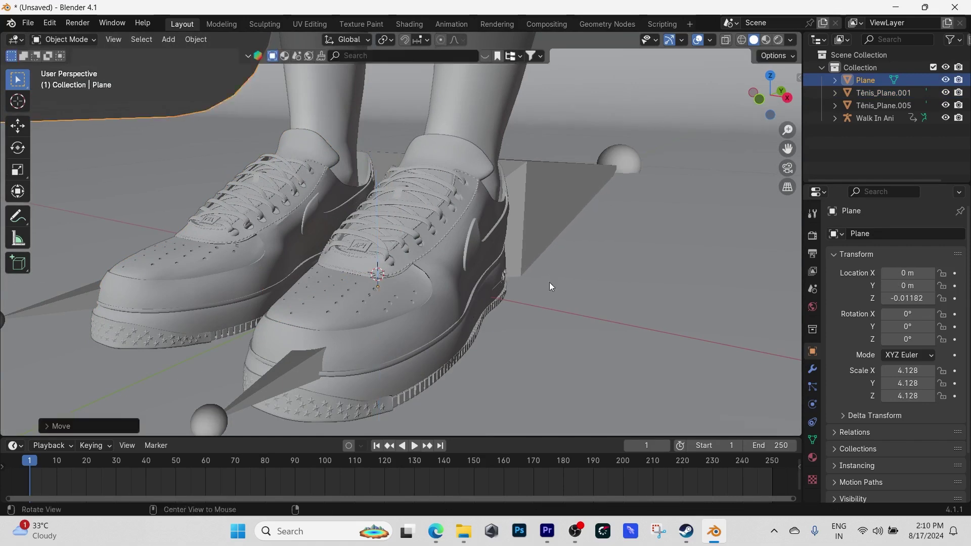
middle_drag(550, 285, 489, 279)
scroll(455, 275, up, 3)
click(426, 272)
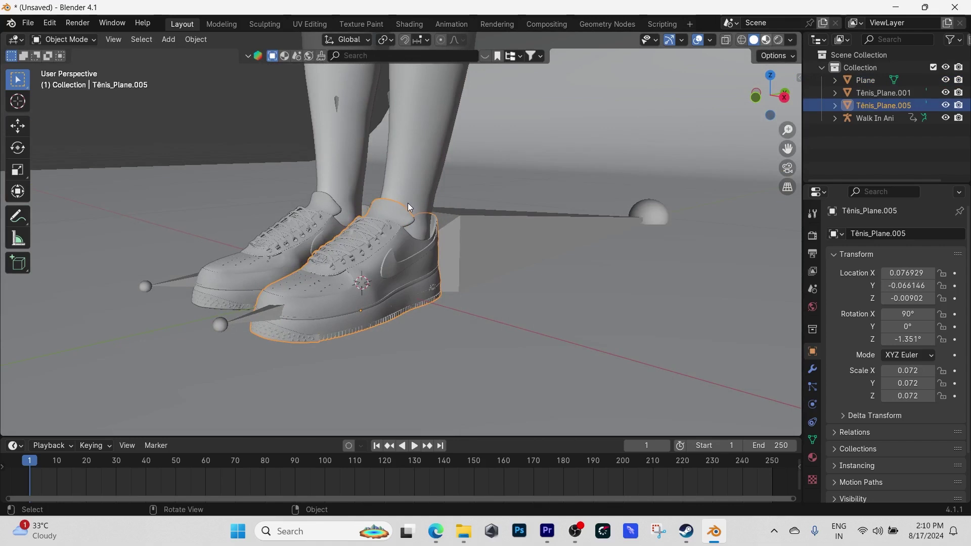
Switch to Material Preview and give the floor plane a new near-black material, Material.002
key(z)
key(2)
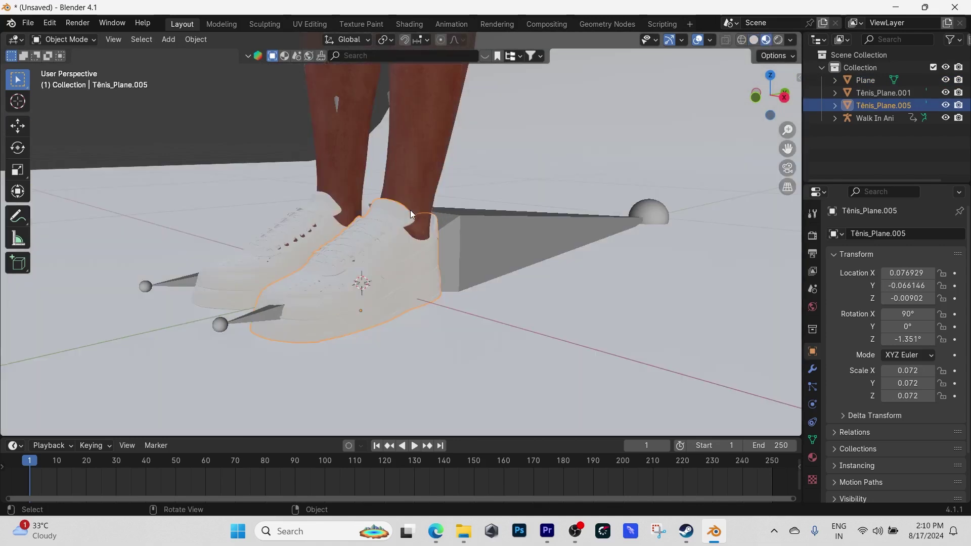
click(589, 300)
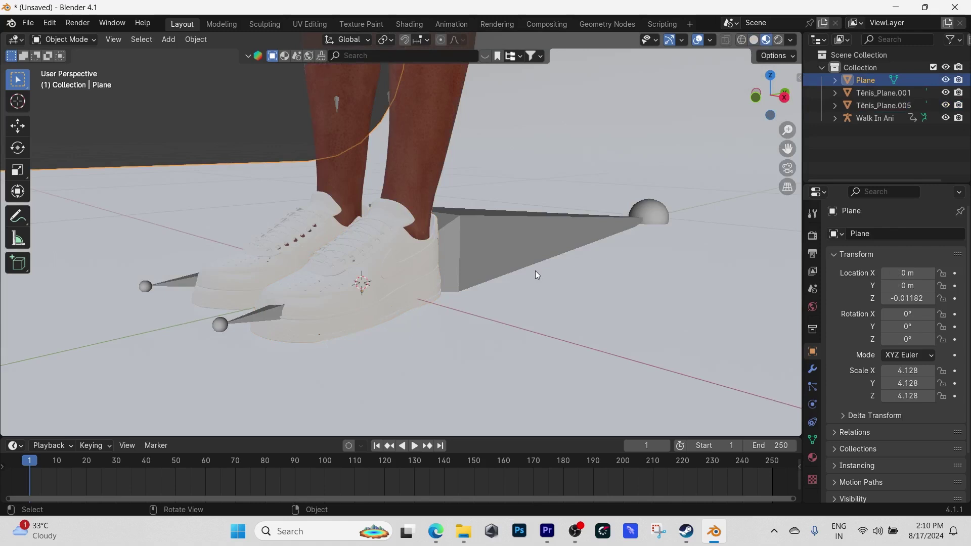
click(812, 457)
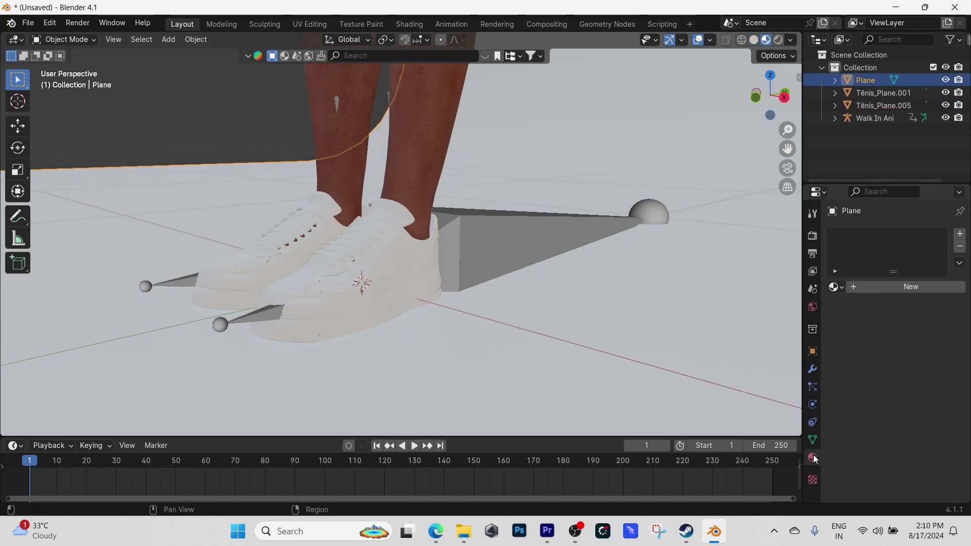
click(878, 287)
click(910, 388)
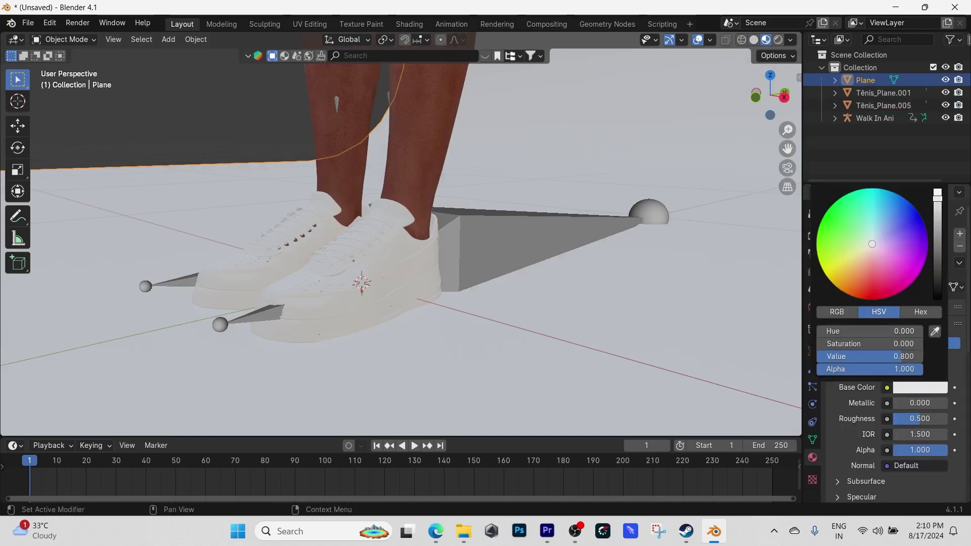
click(871, 290)
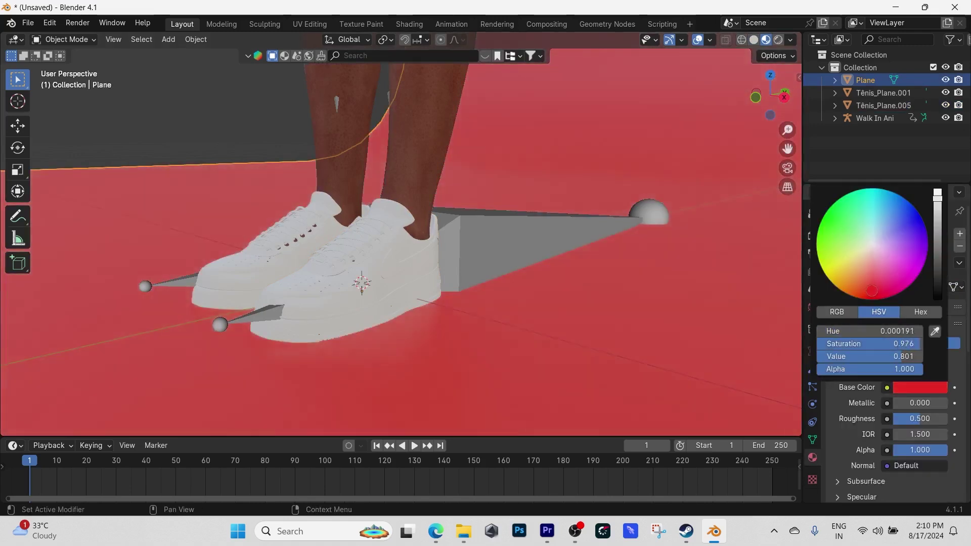
mouse_move(871, 290)
mouse_down()
mouse_move(876, 245)
mouse_move(936, 275)
mouse_move(936, 292)
mouse_up()
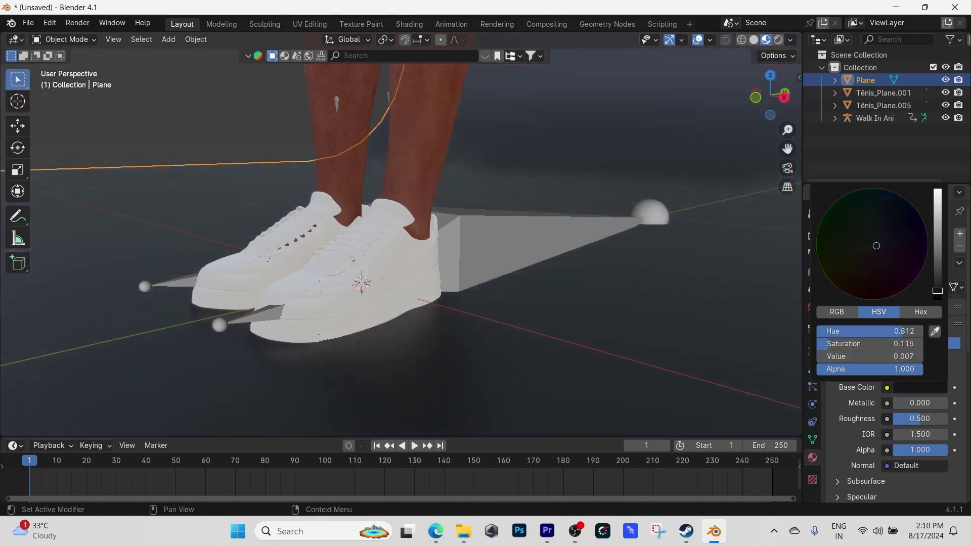
scroll(360, 298, up, 5)
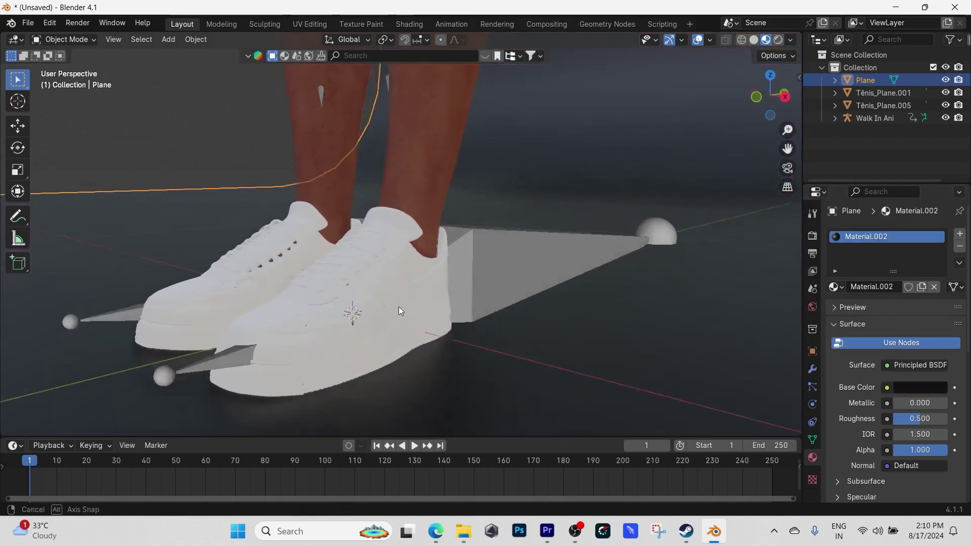
click(359, 304)
middle_drag(360, 304, 414, 311)
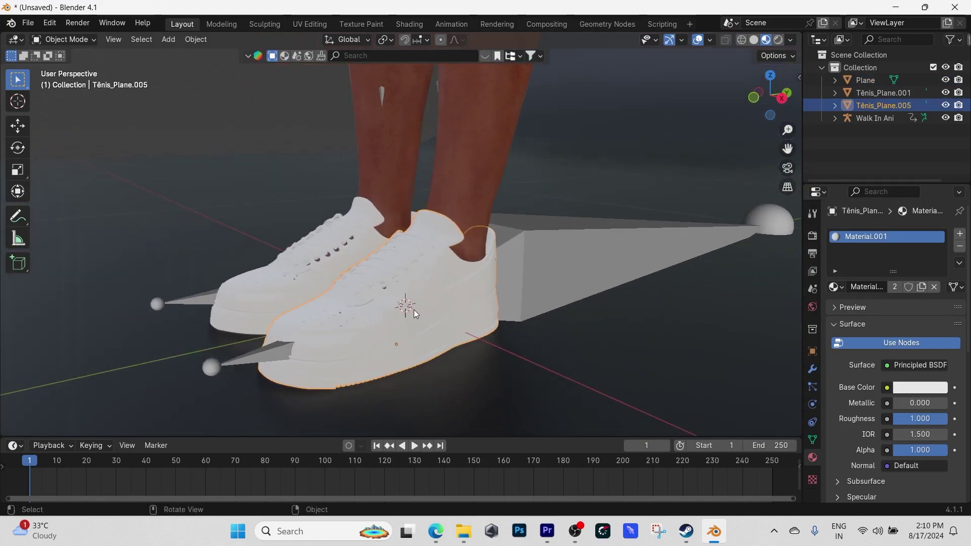
middle_drag(324, 277, 376, 265)
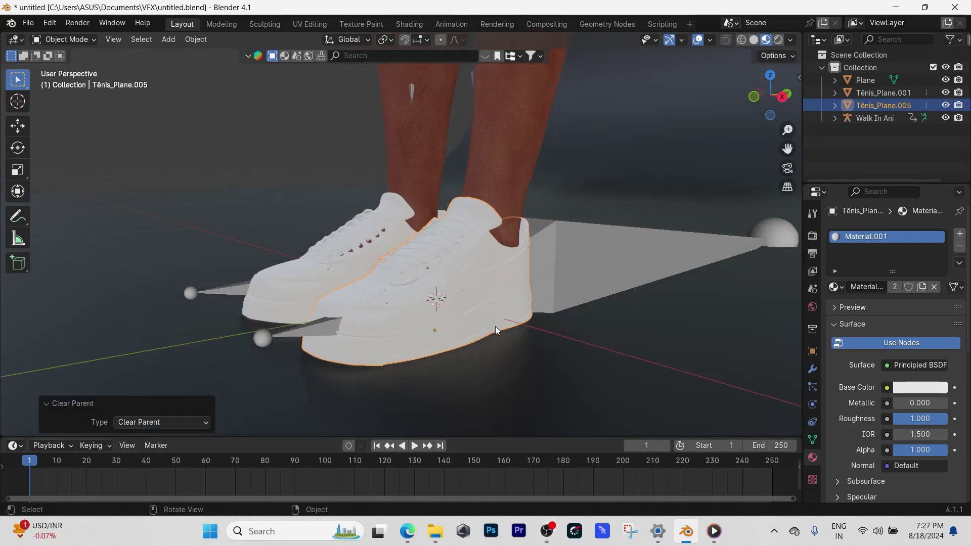
click(234, 149)
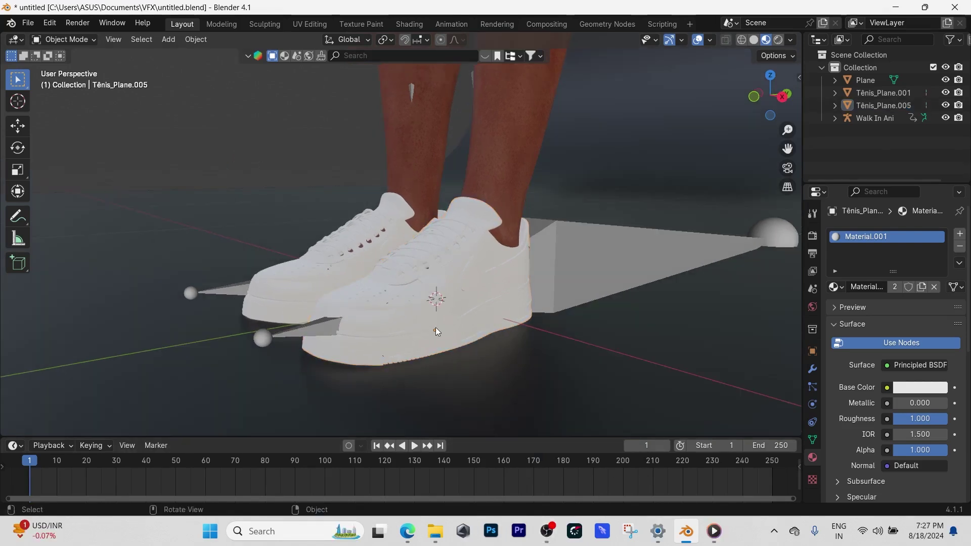
click(451, 332)
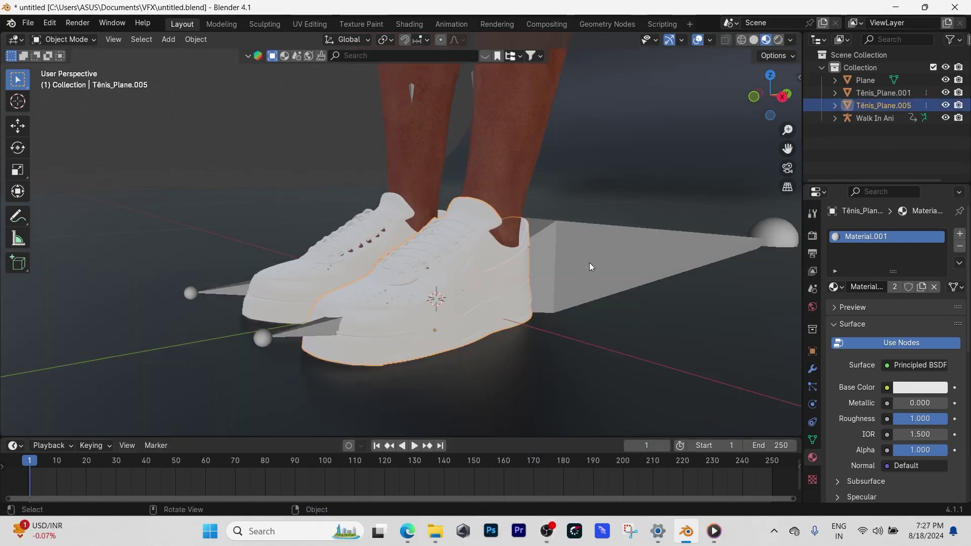
click(214, 143)
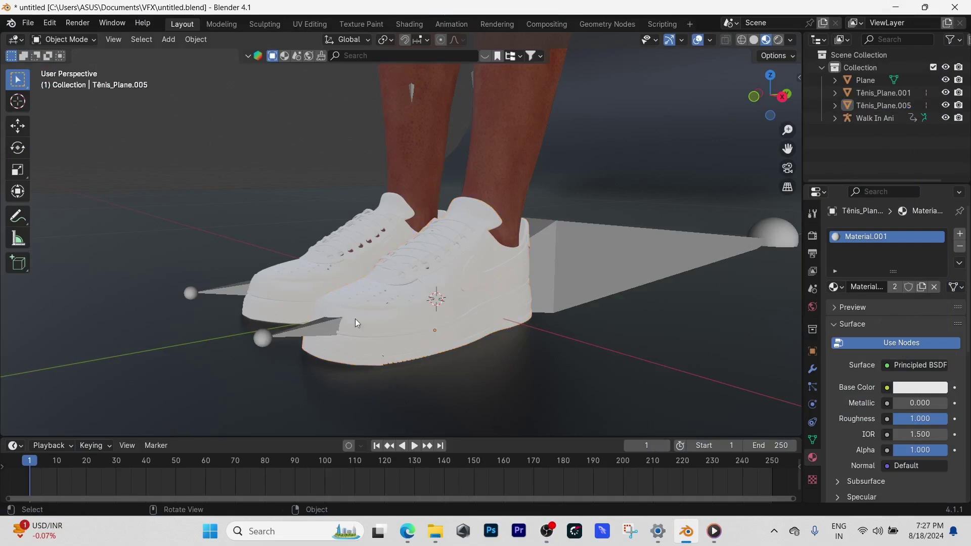
click(414, 446)
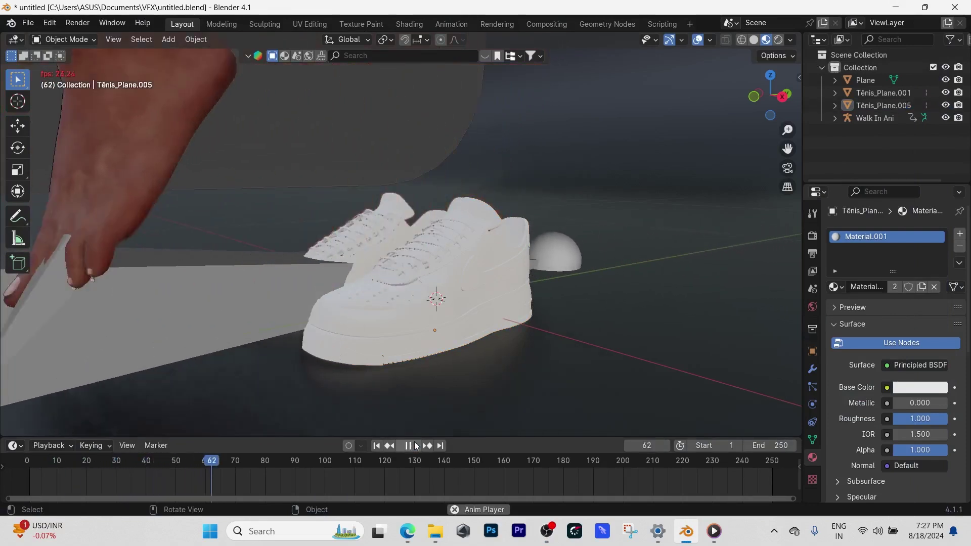
click(409, 445)
click(379, 446)
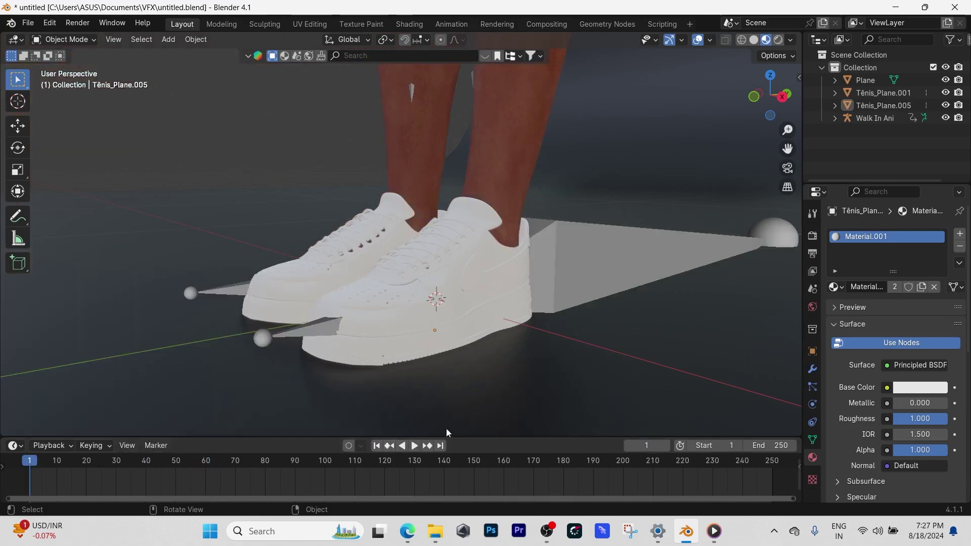
click(481, 330)
Parent Tênis_Plane.005 and Tênis_Plane.001 to the Walk In Ani armature using Armature Deform with Empty Groups
shift+click(583, 290)
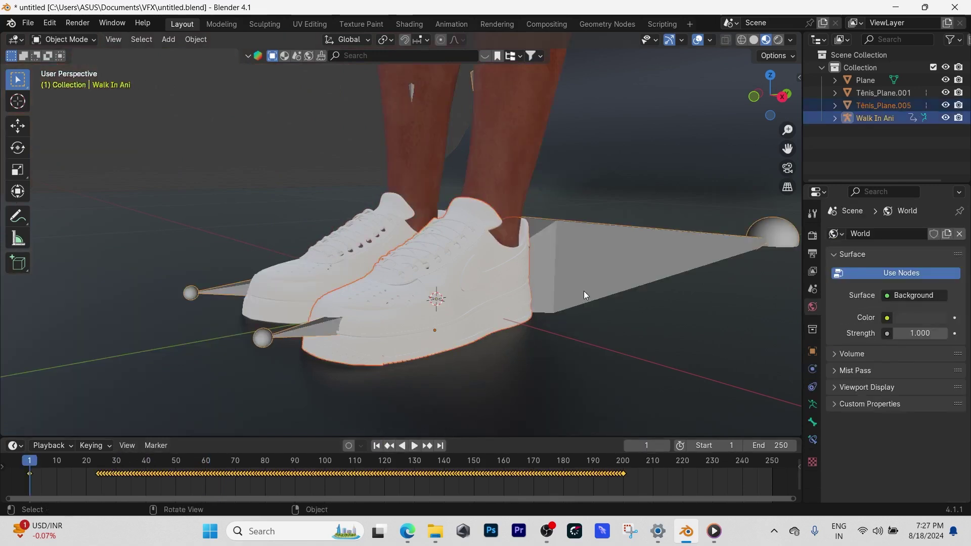
key(ctrl+p)
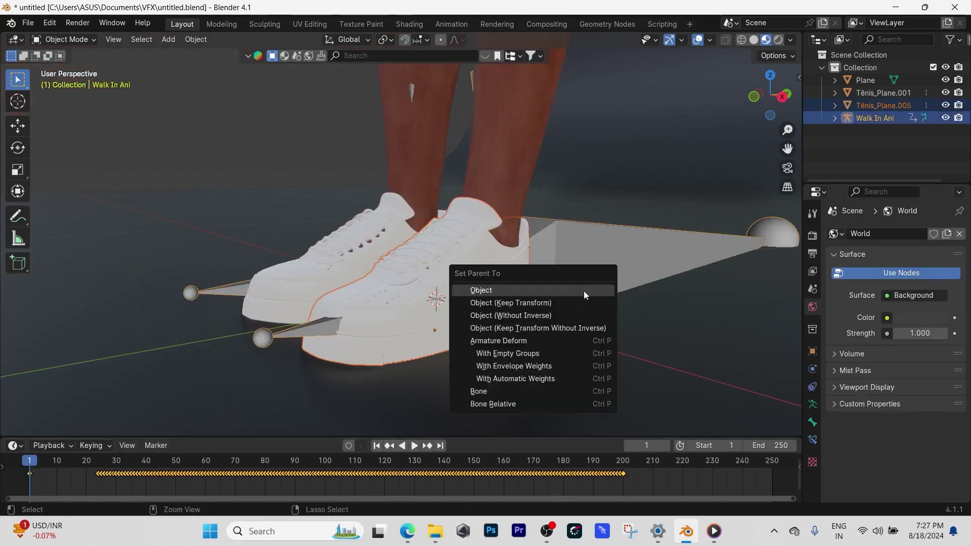
click(547, 353)
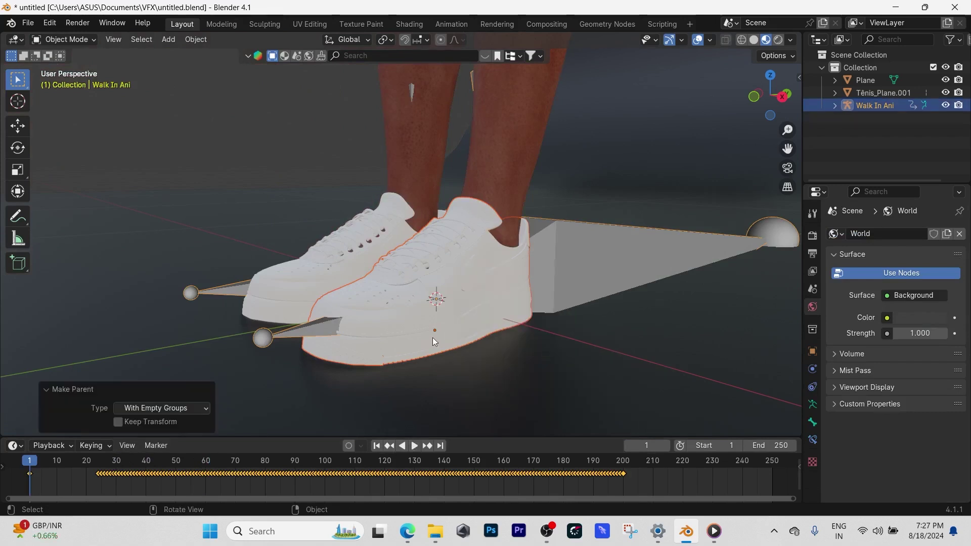
click(314, 286)
shift+click(576, 257)
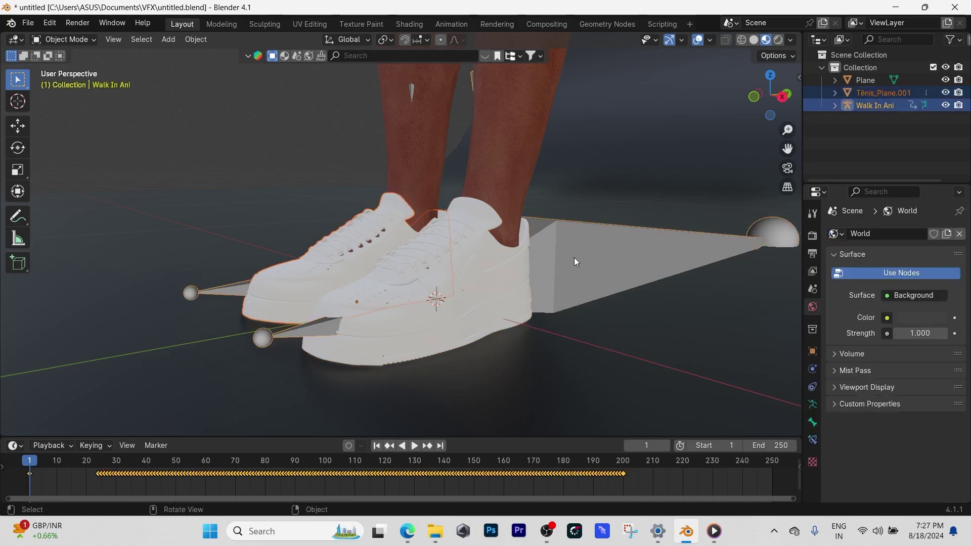
key(ctrl+p)
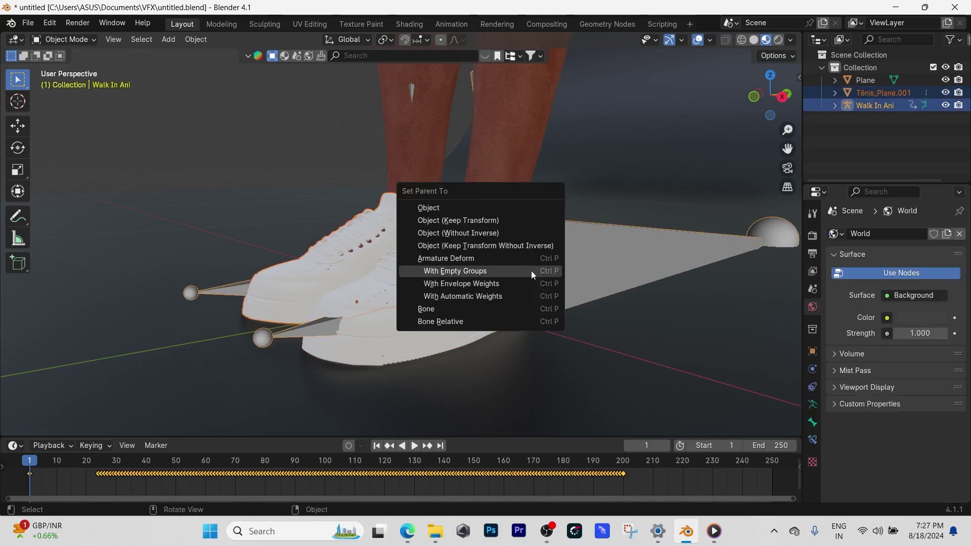
click(530, 272)
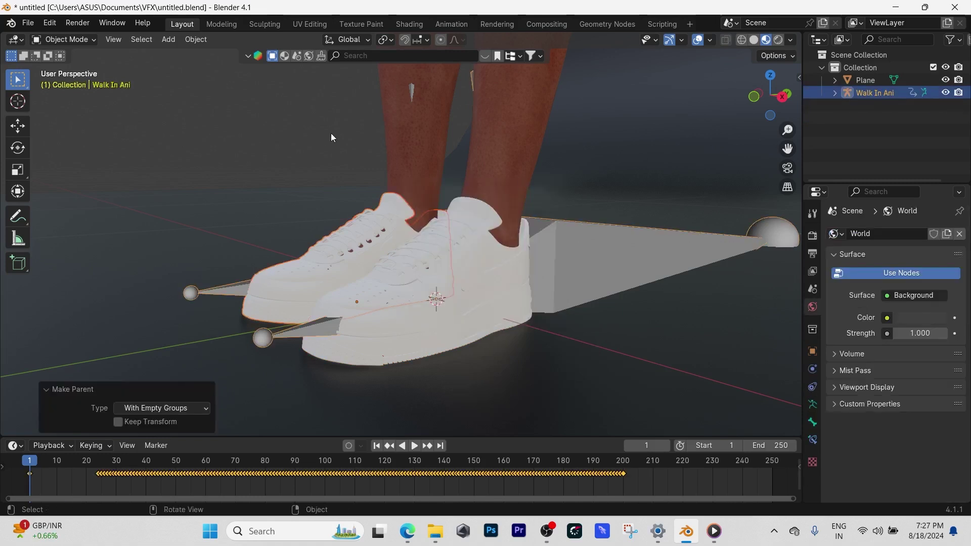
key(alt+a)
click(519, 174)
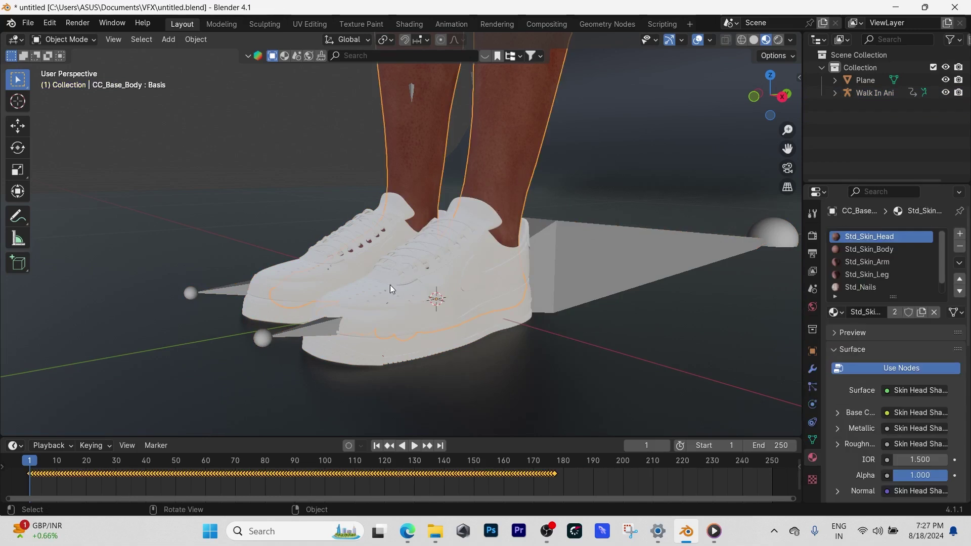
Transfer the body's vertex weights onto Tênis_Plane.005 in Weight Paint, with Source Layers set to By Name
click(373, 346)
click(64, 39)
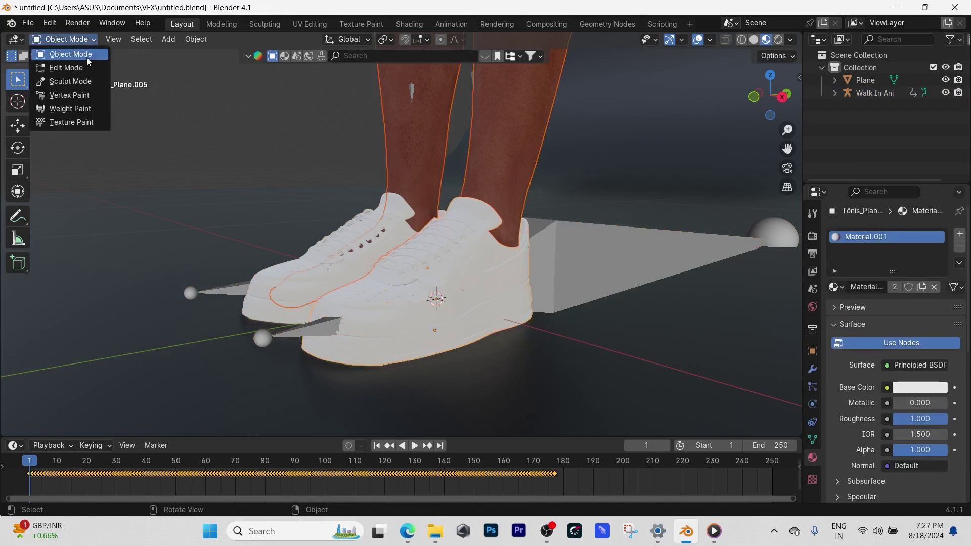
click(70, 108)
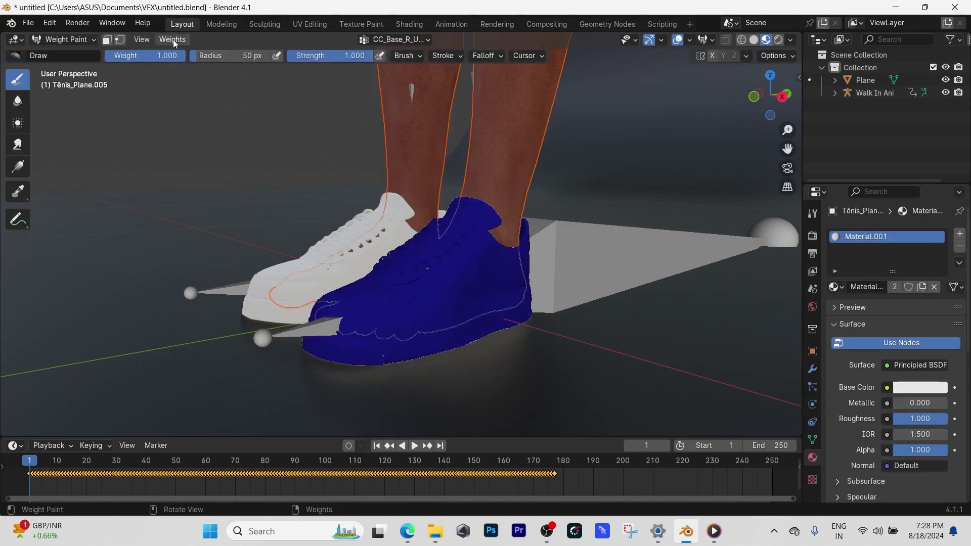
click(173, 41)
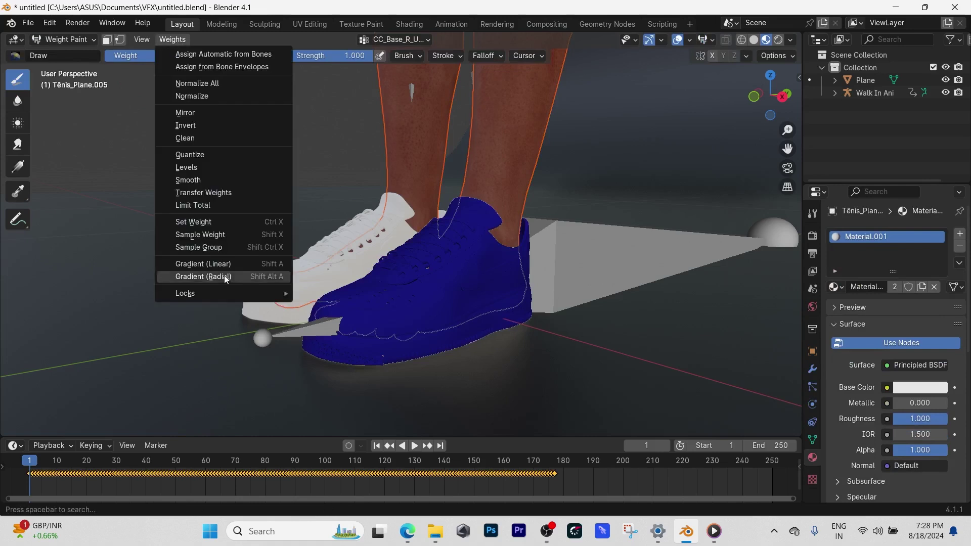
click(212, 193)
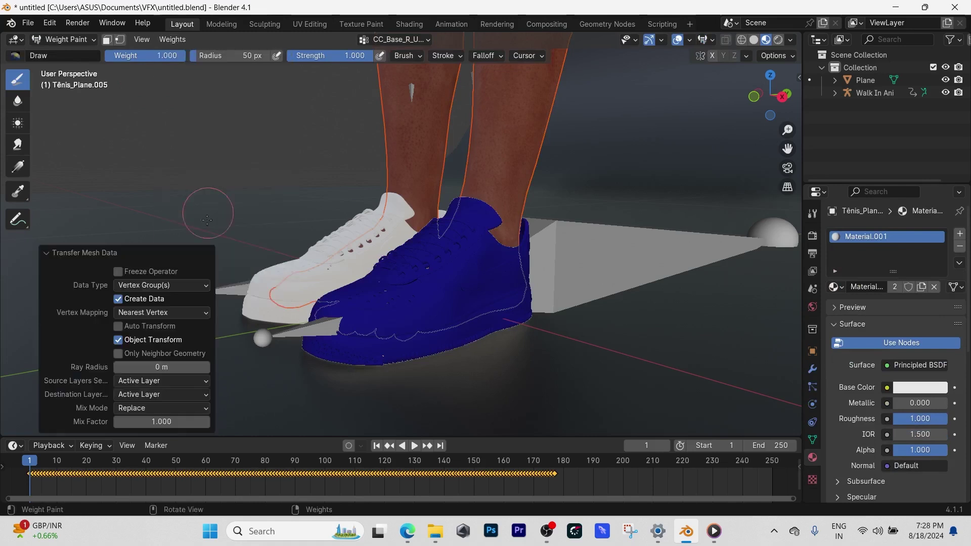
click(154, 381)
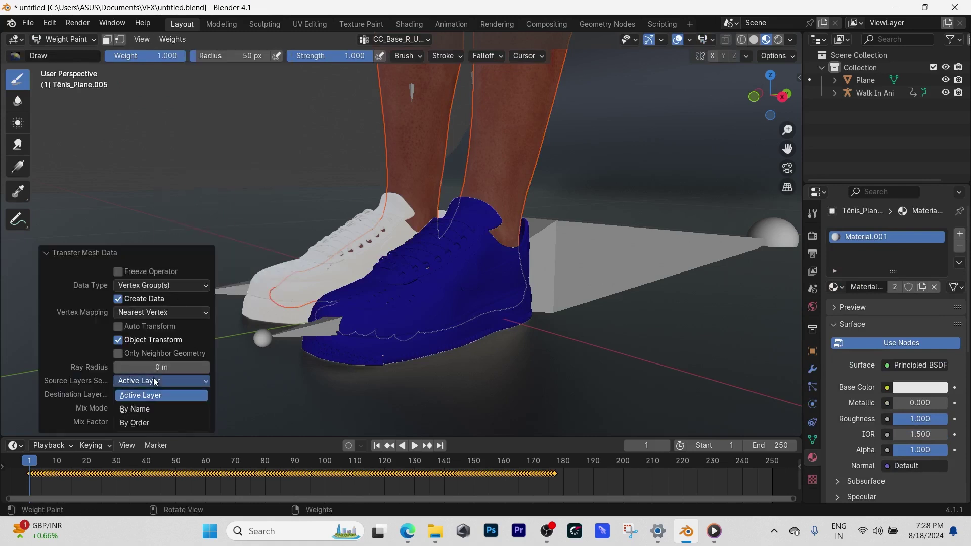
click(143, 410)
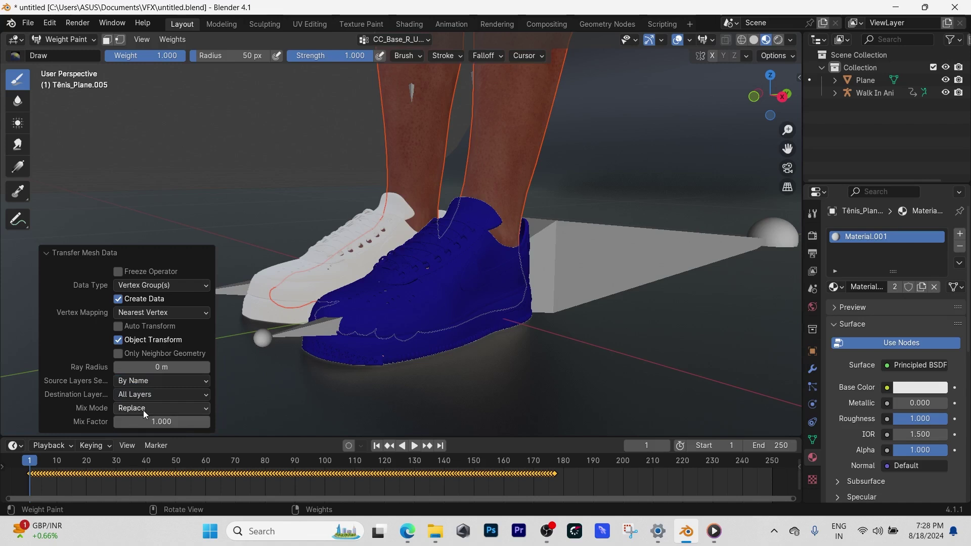
click(62, 40)
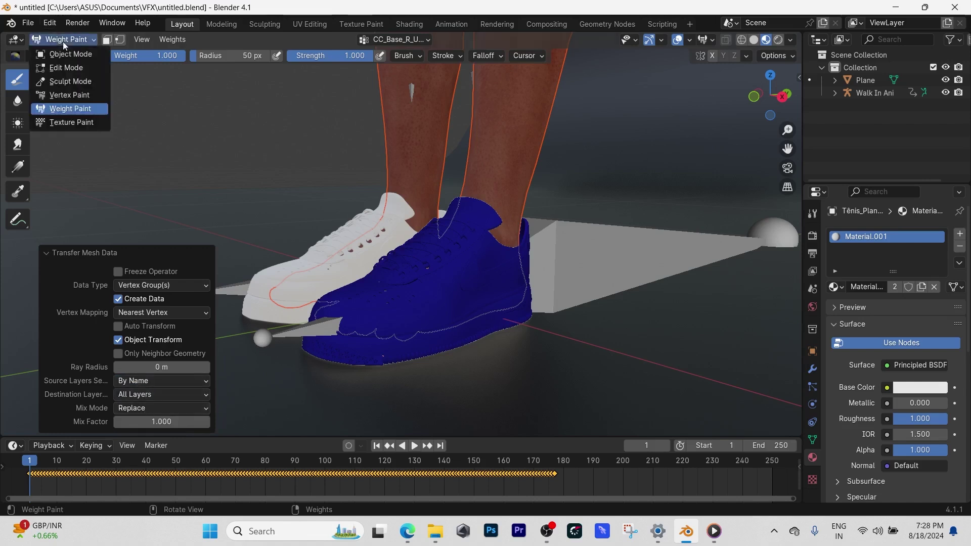
click(63, 52)
click(255, 186)
Transfer the body's vertex weights onto Tênis_Plane.001 in Weight Paint, then return to Object Mode
click(360, 121)
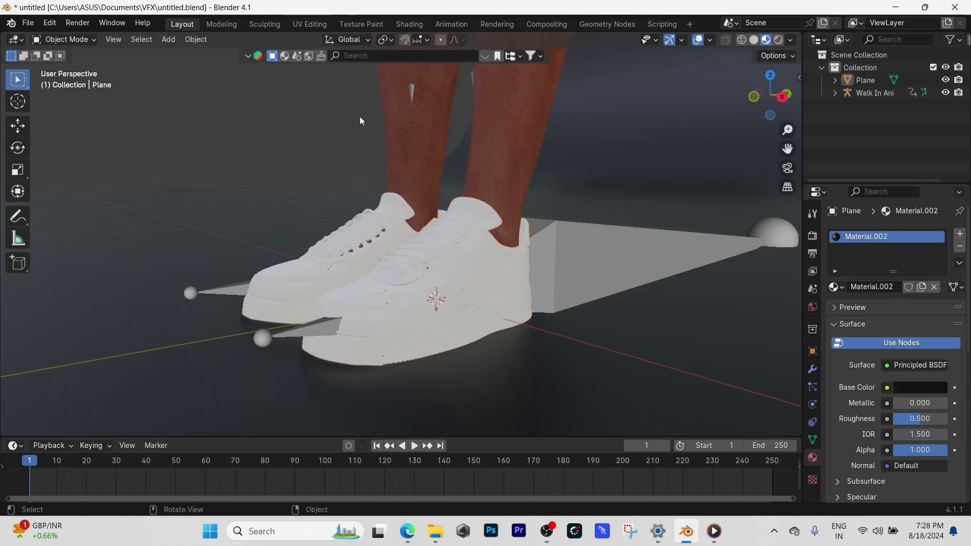
click(491, 129)
shift+click(263, 289)
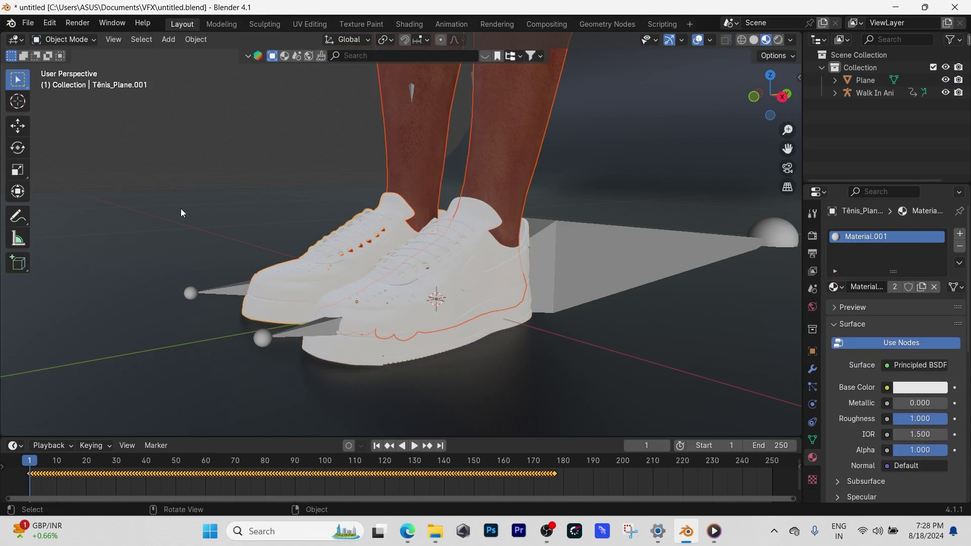
click(79, 41)
click(85, 107)
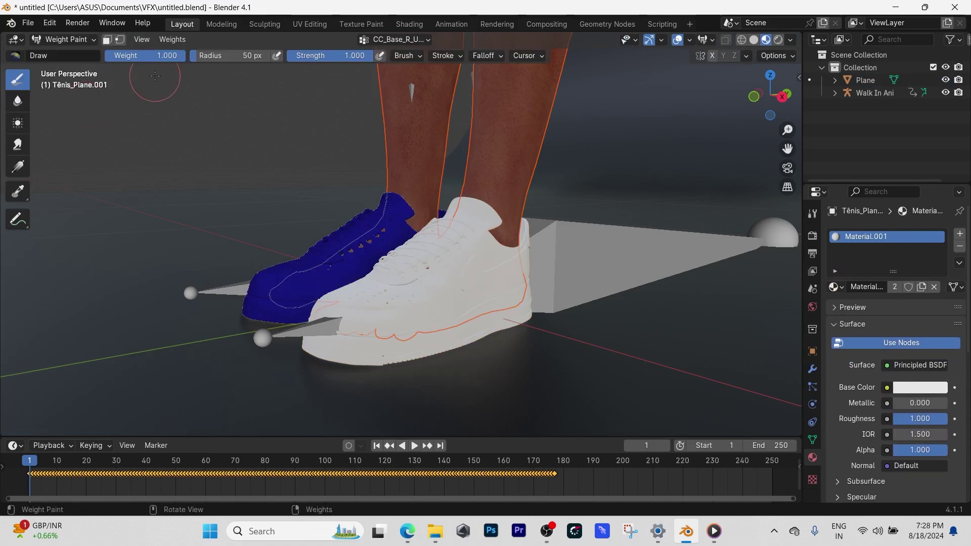
click(172, 41)
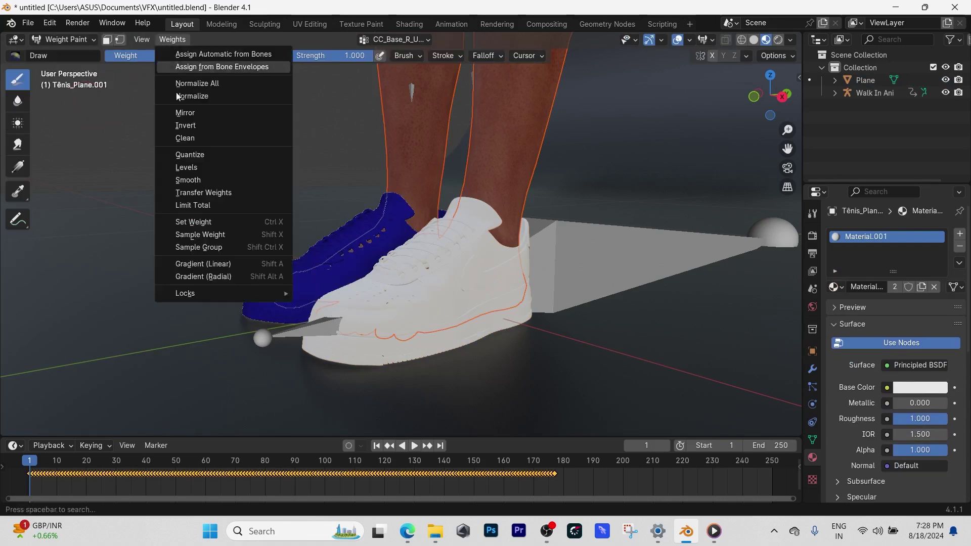
click(194, 192)
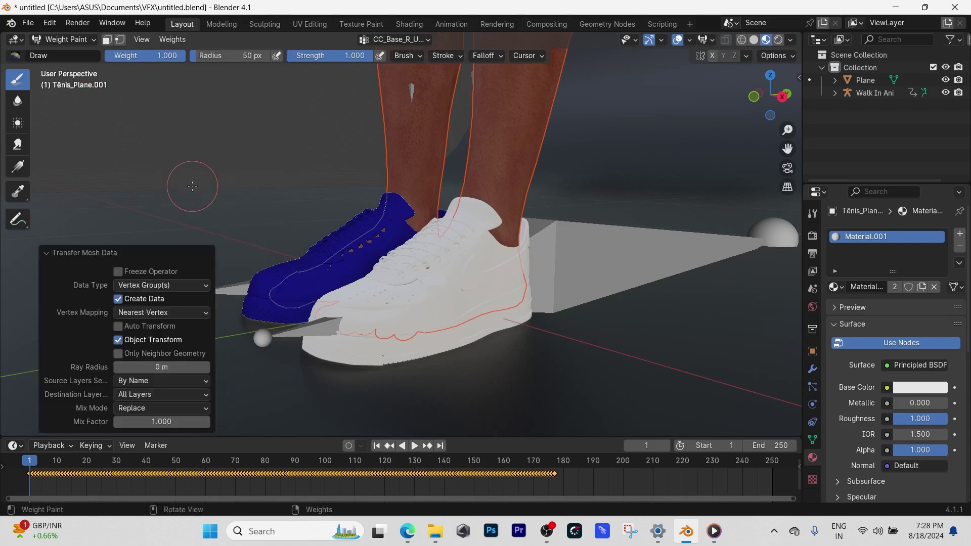
click(49, 41)
click(63, 52)
click(274, 186)
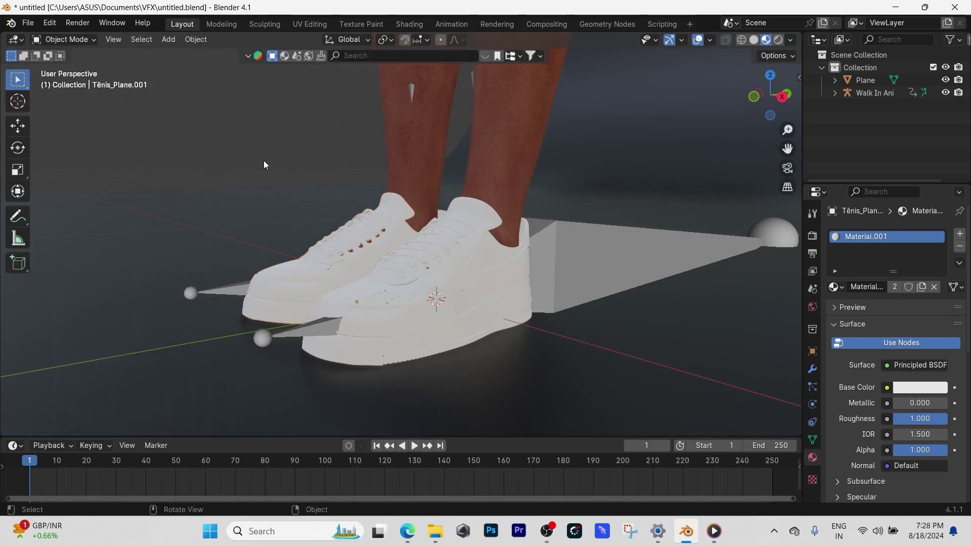
Play the walk animation and stop at frame 69 to check the shoes follow the feet
key(space)
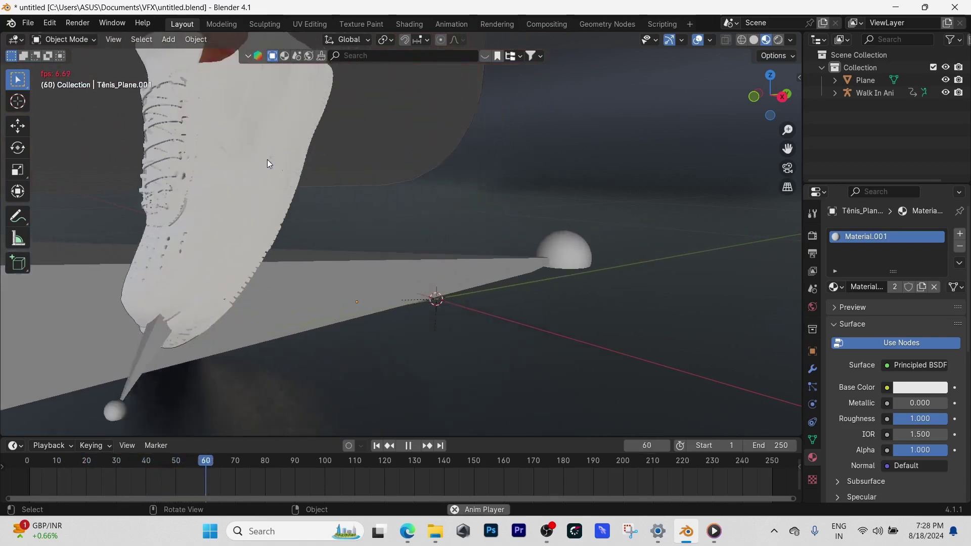
key(space)
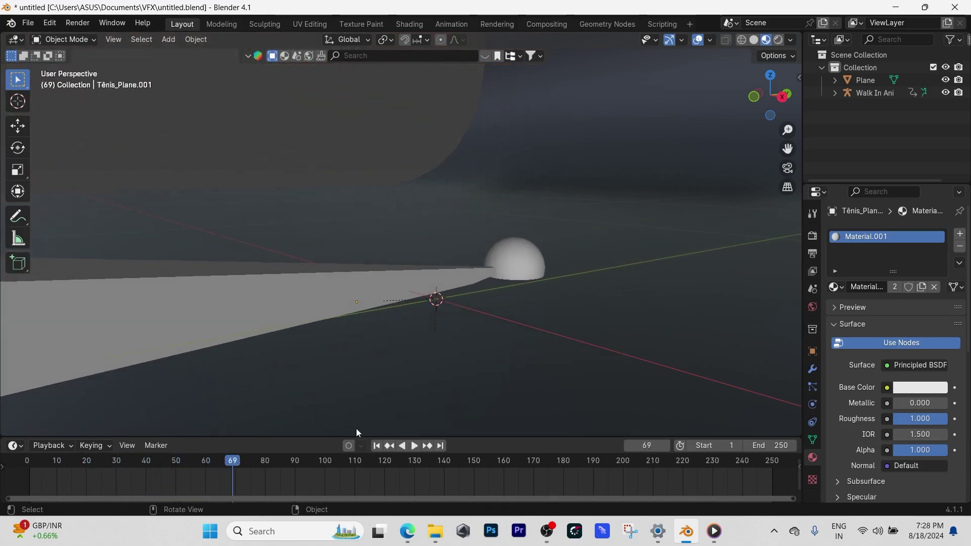